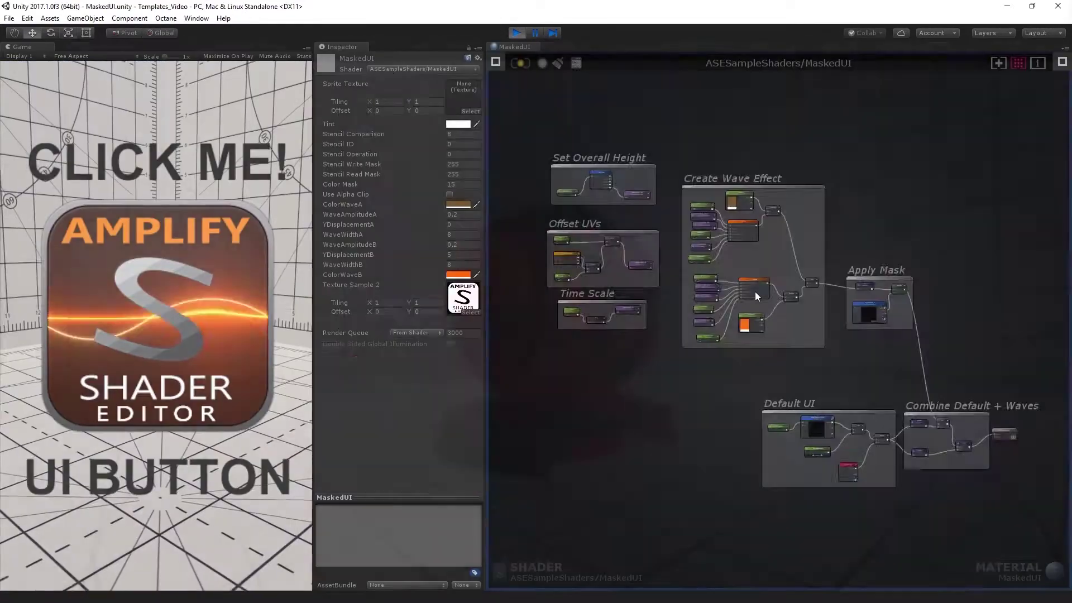
Step: Raise WaveWidthA to about 20, then inspect the Subsurface Scattering shader error and the magenta samples
scroll(755, 291, "up", 10)
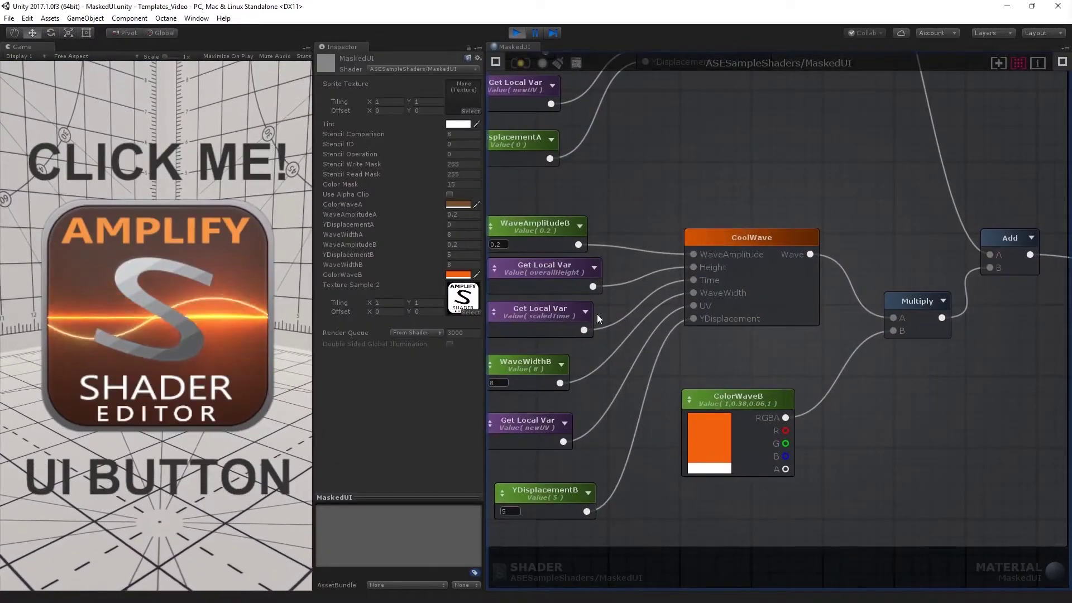
left_click_drag(347, 235, 414, 245)
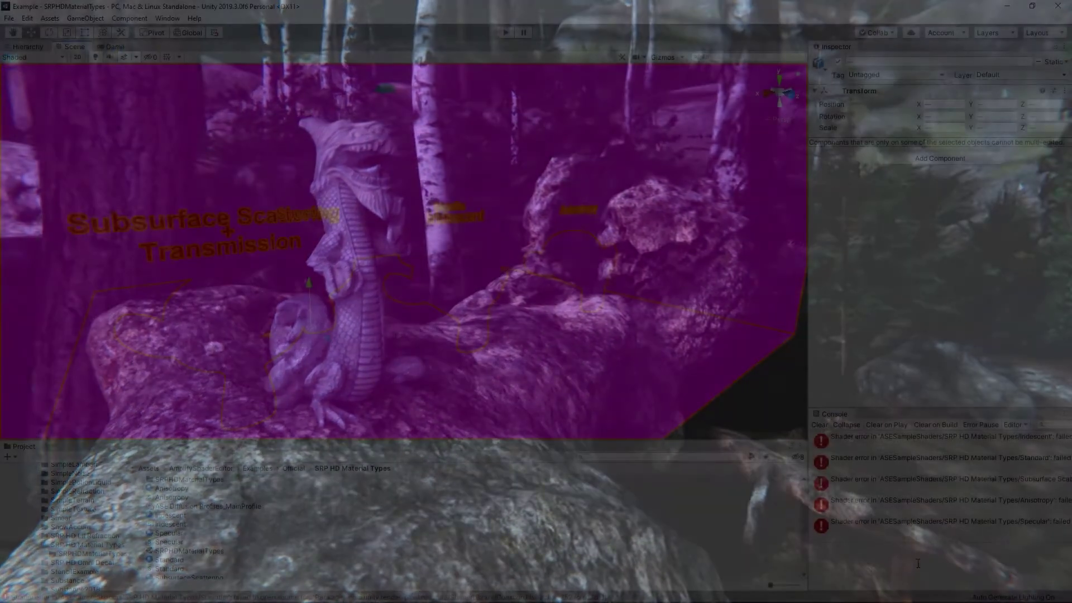
left_click(958, 478)
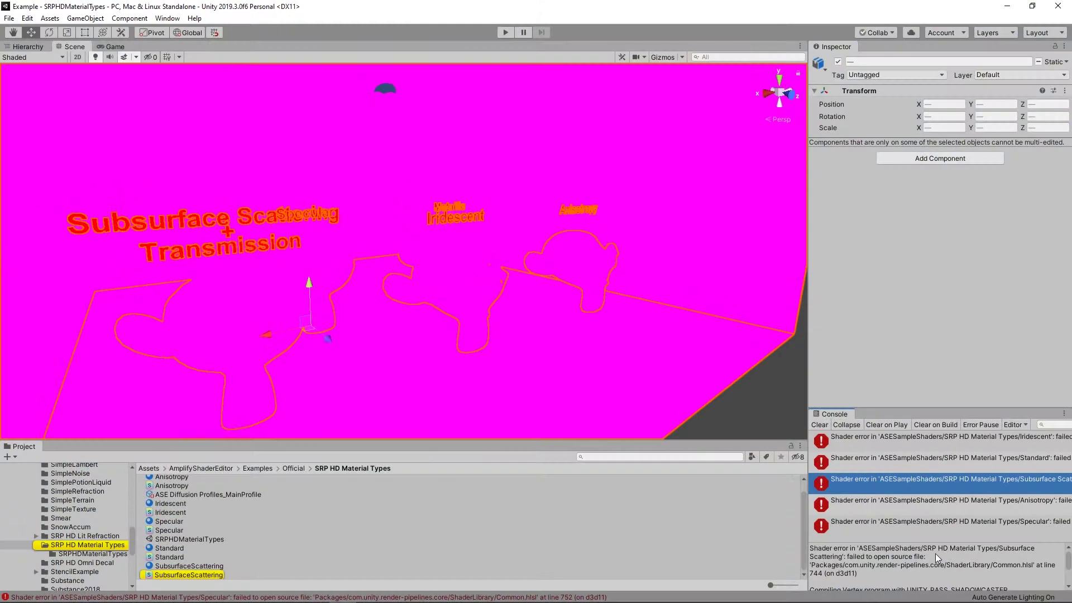
left_click_drag(505, 290, 504, 263, "alt")
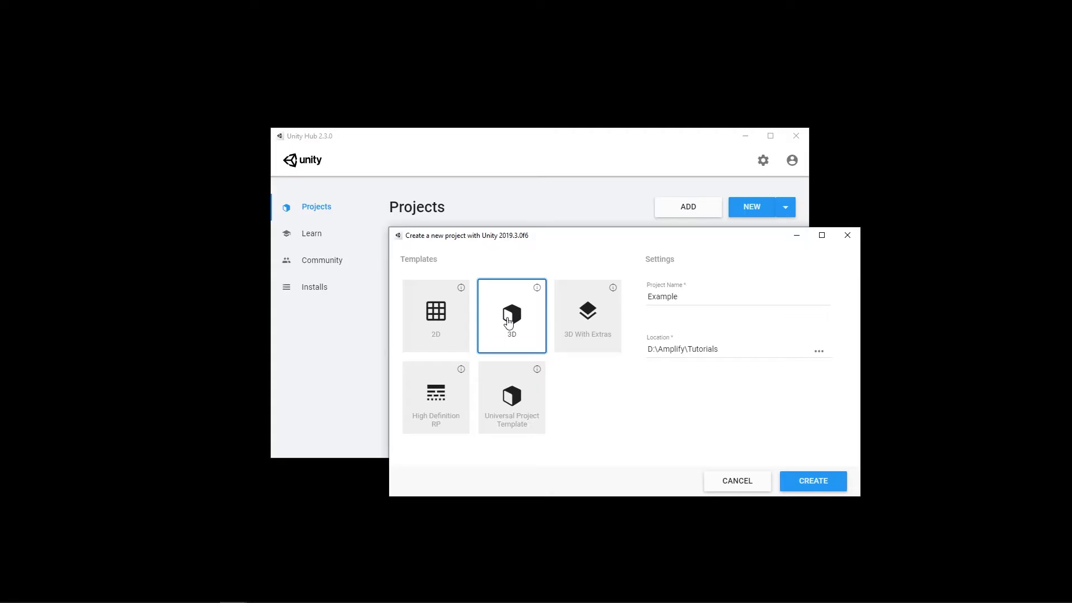
Step: Create the Example project from the plain 3D template, import Amplify Shader Editor, and set SnowAmount to 2
left_click(583, 315)
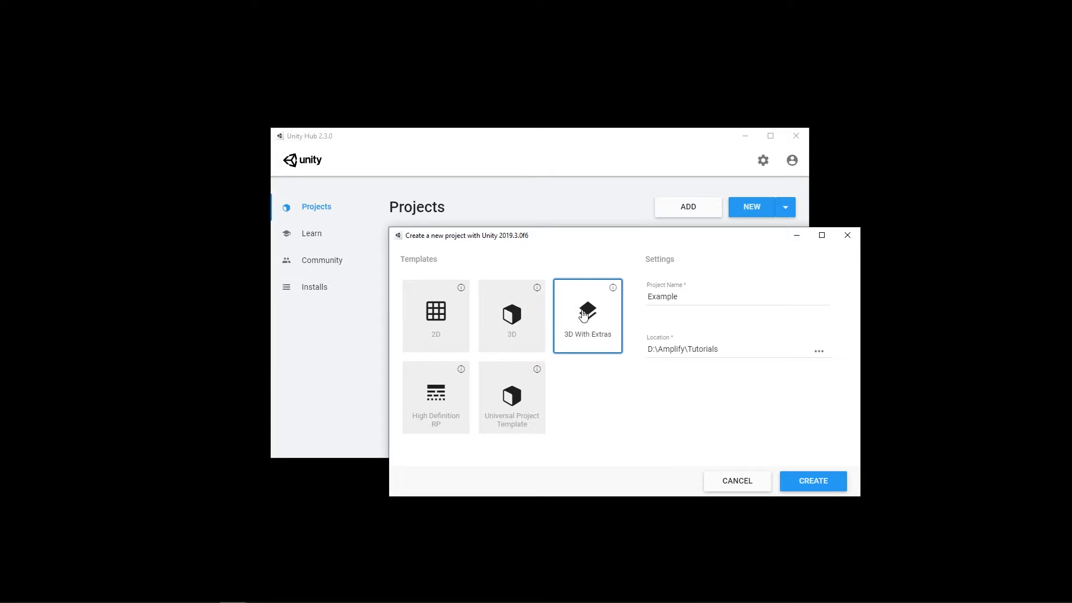
left_click(518, 322)
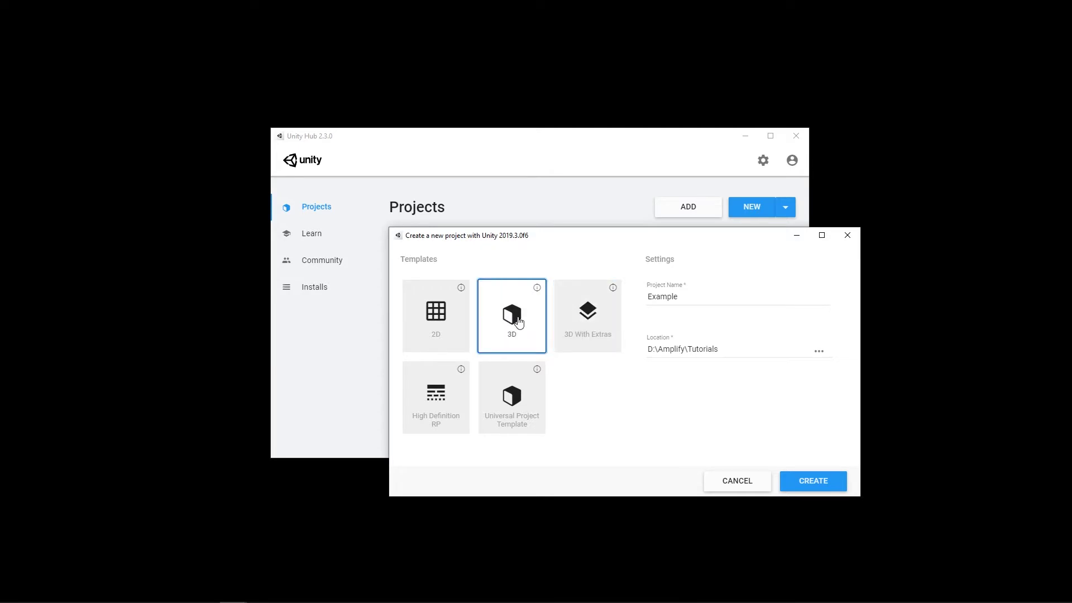
left_click(820, 480)
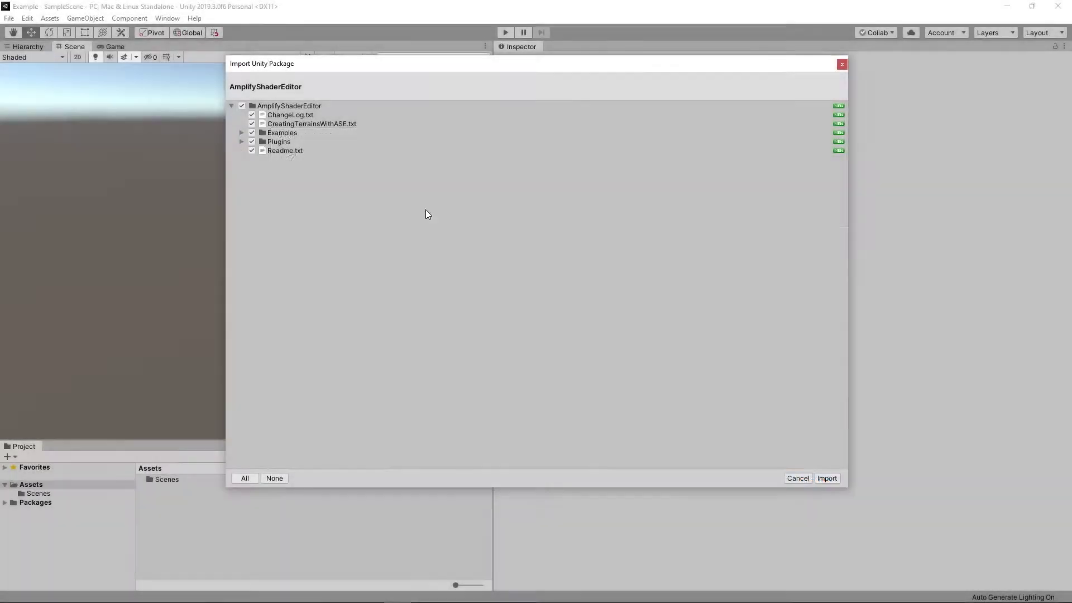
left_click(826, 478)
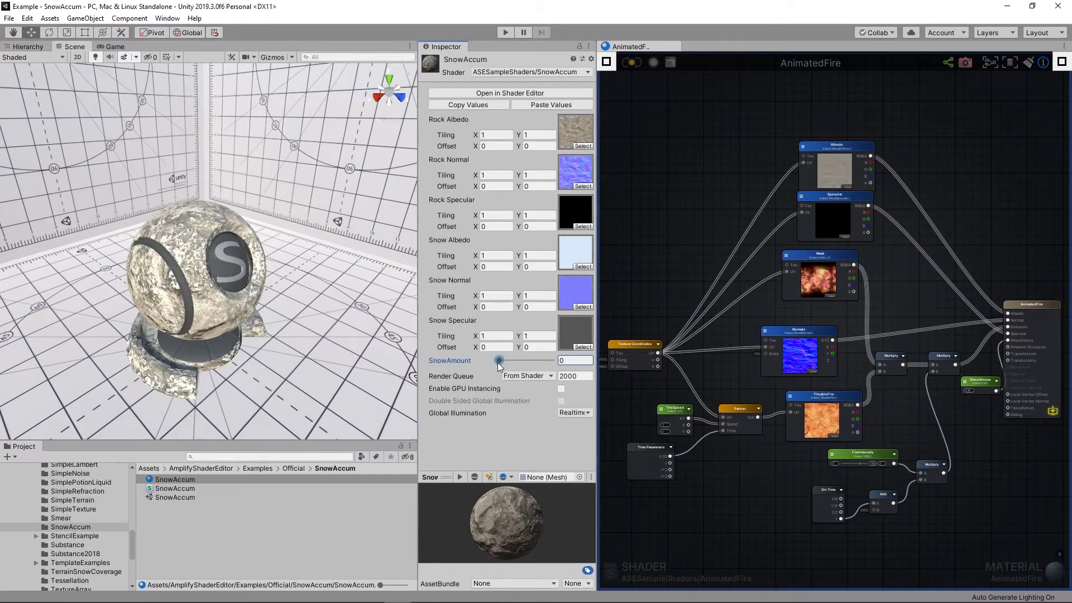
left_click_drag(499, 361, 559, 373)
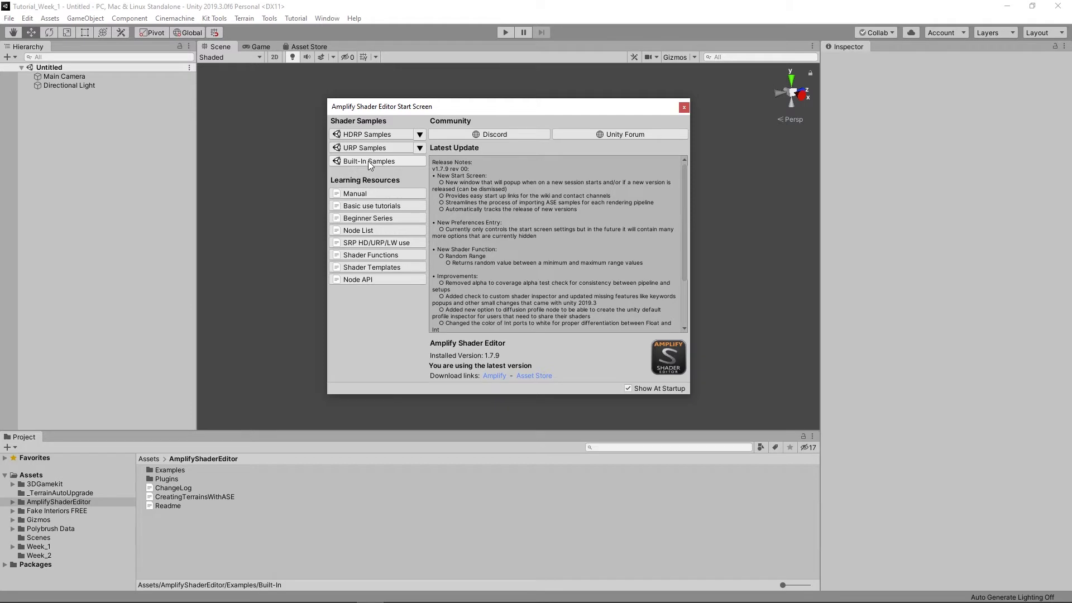
Step: Import the Built-In Samples from the Amplify Shader Editor Start Screen
left_click(334, 18)
mouse_move(391, 76)
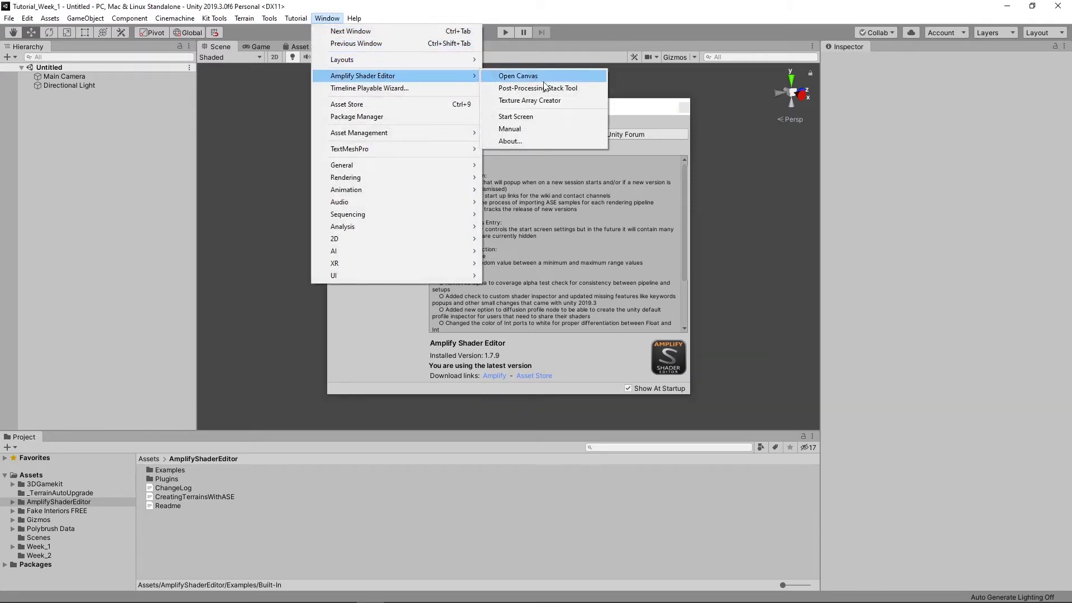
left_click(516, 115)
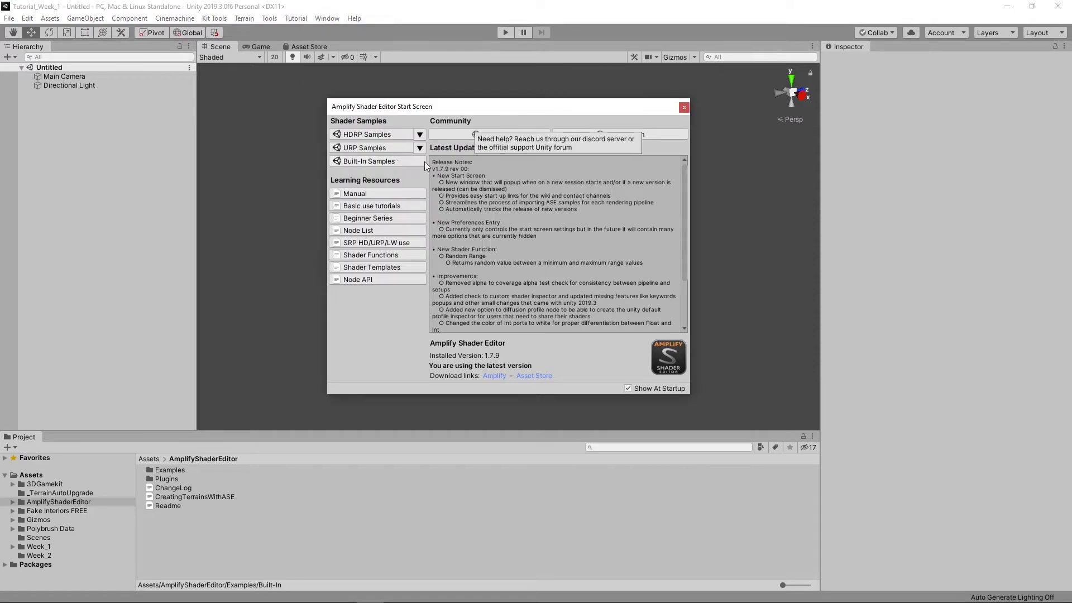
left_click(378, 159)
left_click(559, 331)
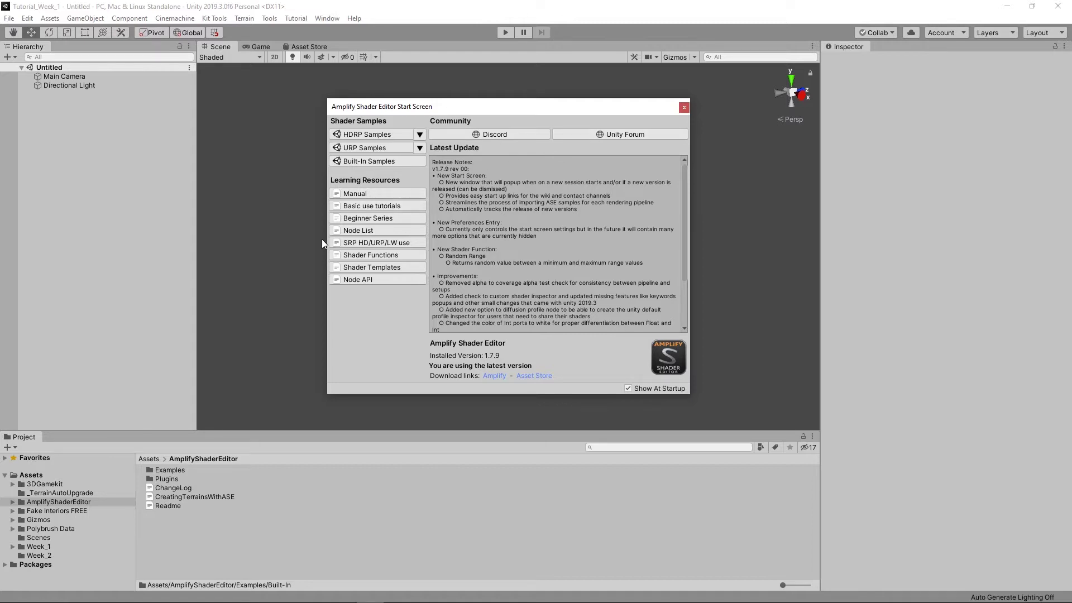
Step: Open the Examples folder, then create the Example HDRP project from the High Definition RP template
double_click(169, 470)
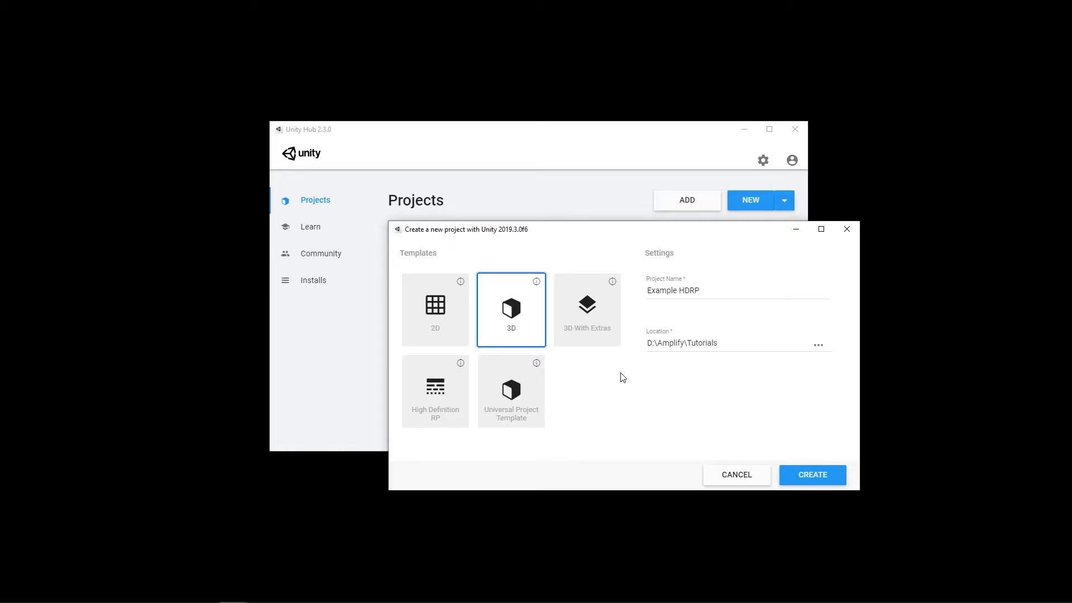
left_click(444, 402)
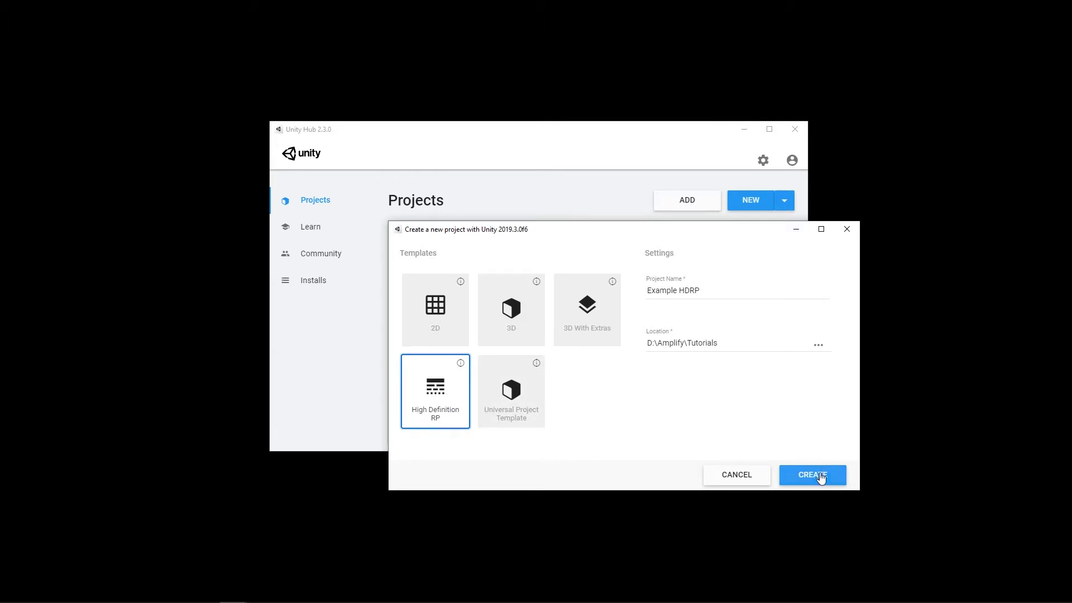
left_click(818, 476)
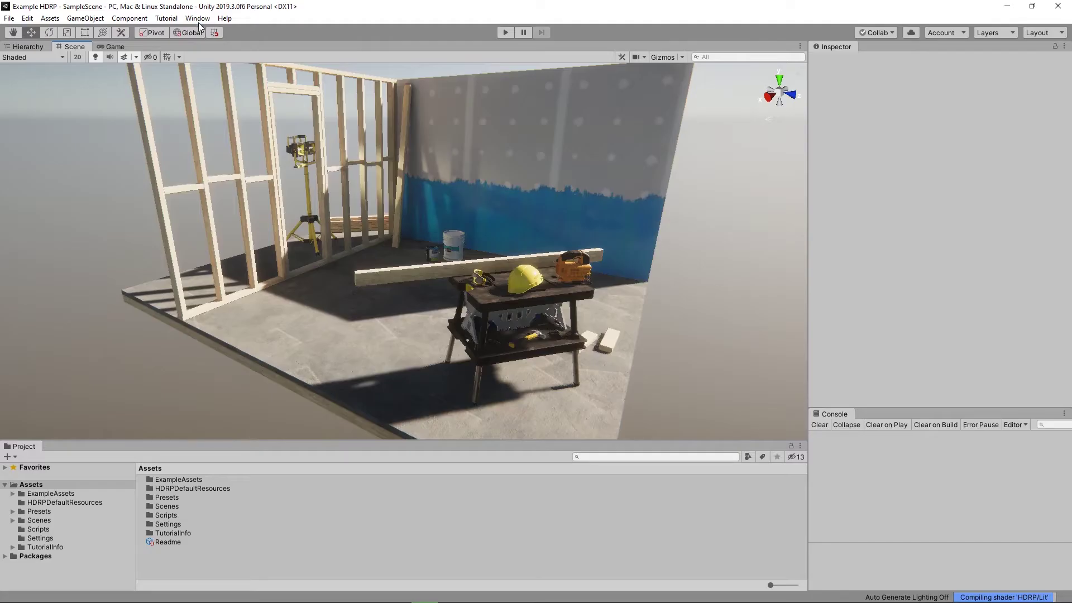
left_click(198, 18)
Step: Search 'High' in Package Manager, update High Definition RP to 7.2.1, and accept the material upgrade
left_click(242, 90)
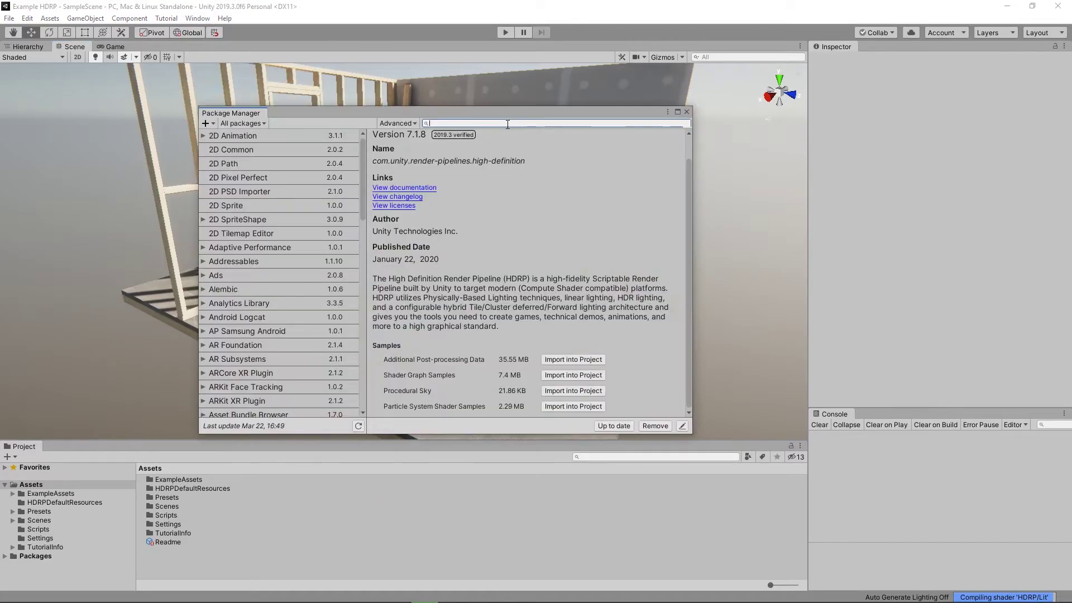
left_click(508, 124)
type("High")
left_click(203, 135)
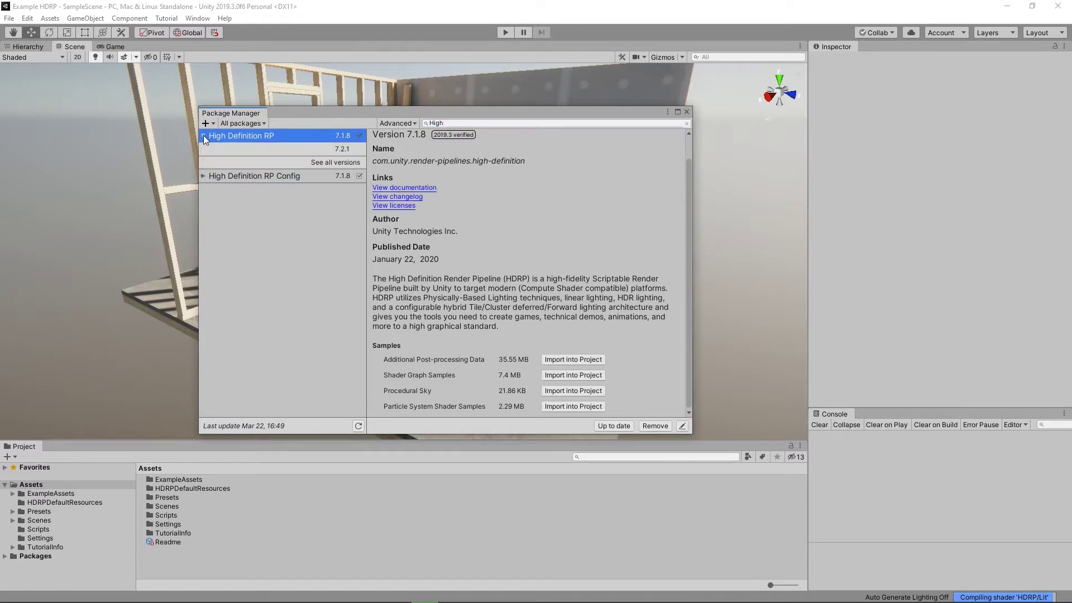
left_click(341, 149)
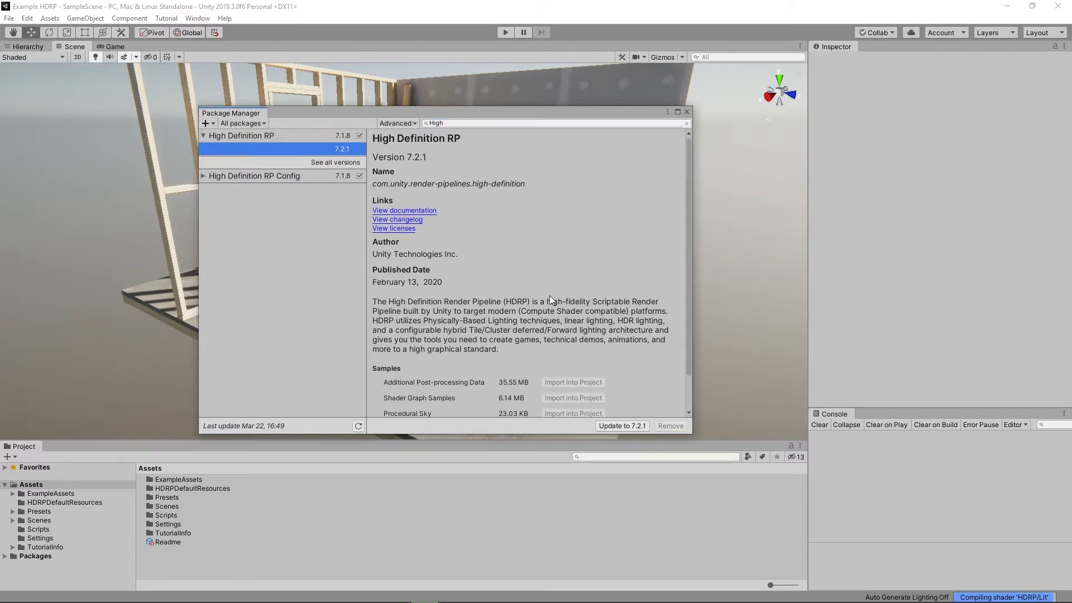
left_click(614, 425)
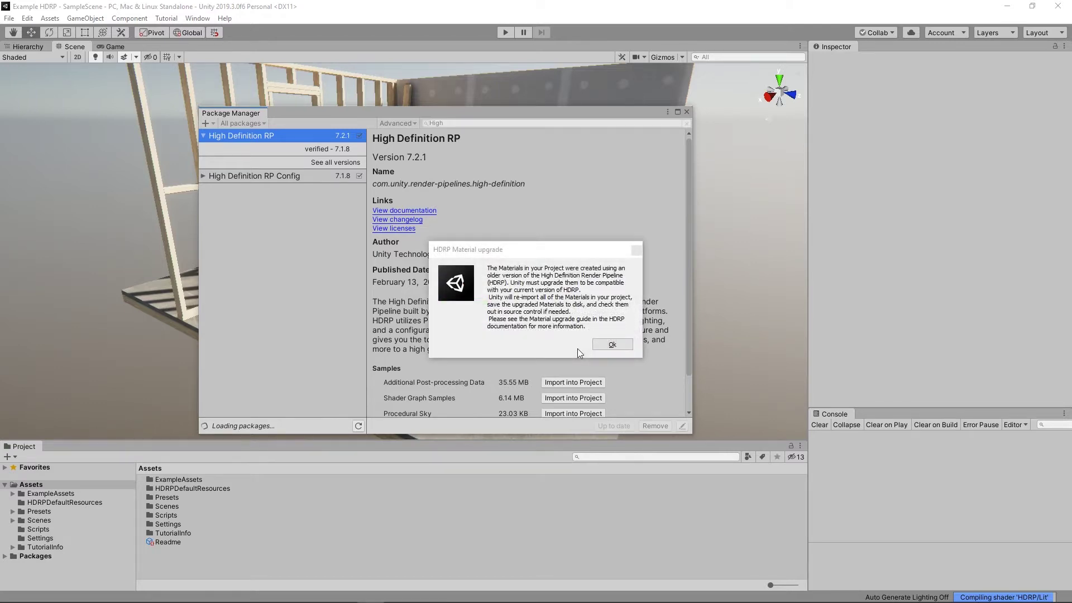
left_click(611, 343)
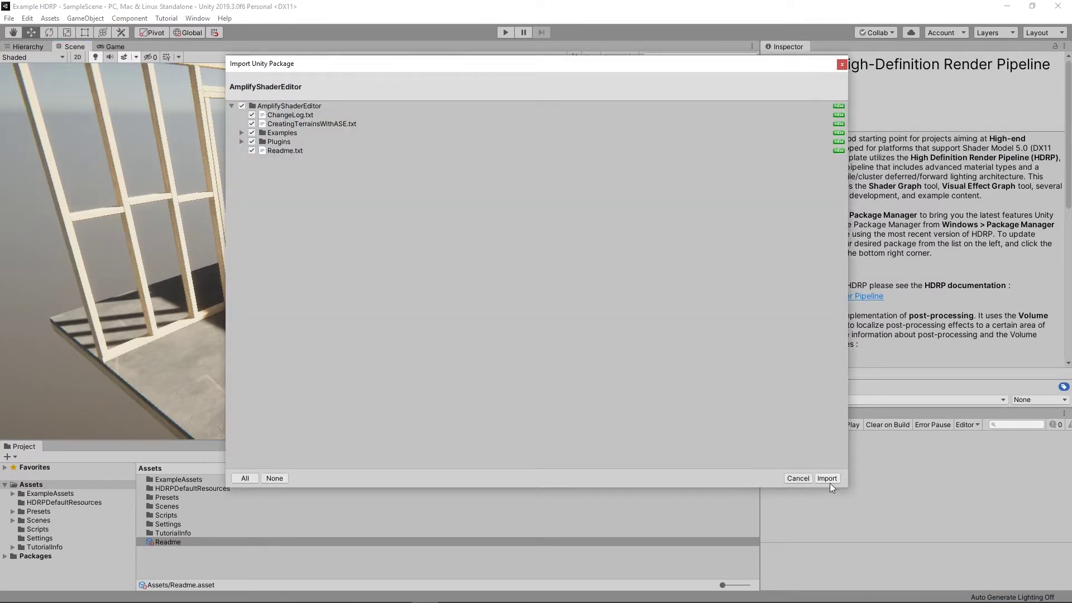
Step: Import the AmplifyShaderEditor package and confirm loading its HDRP Samples from the Start Screen
left_click(828, 479)
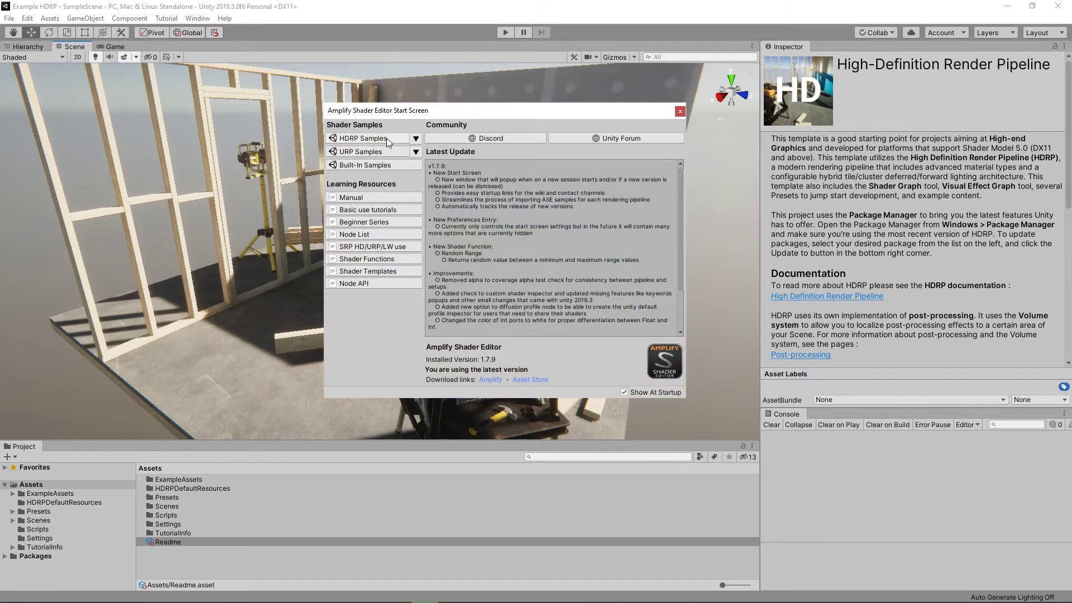
left_click(362, 138)
left_click(568, 330)
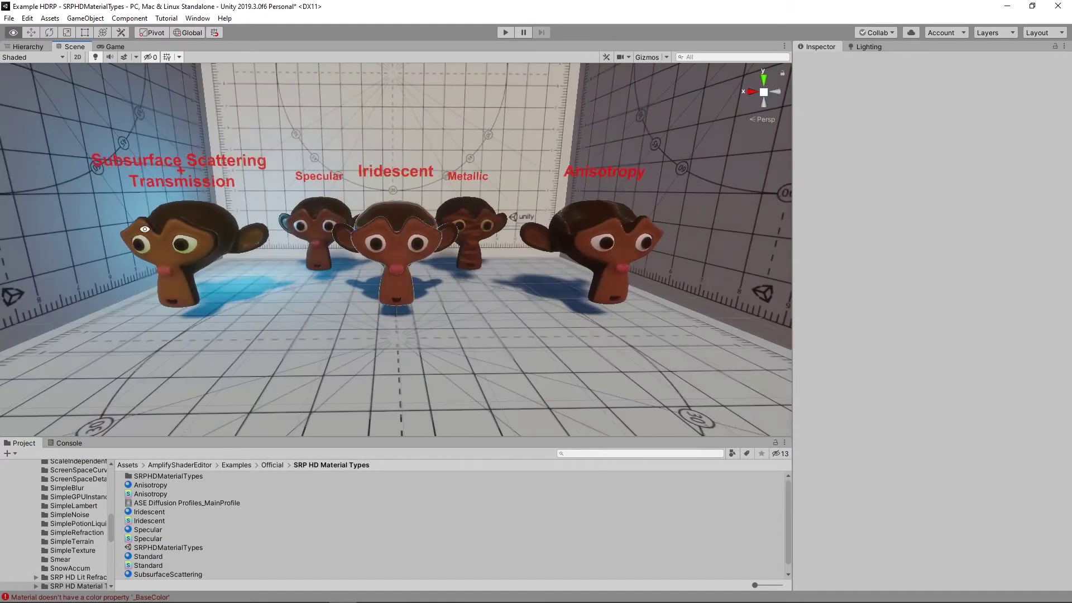
Step: Open the AnimatedFire sample scene and inspect its magenta object and shader error messages
scroll(491, 224, "up", 5)
scroll(492, 224, "down", 2)
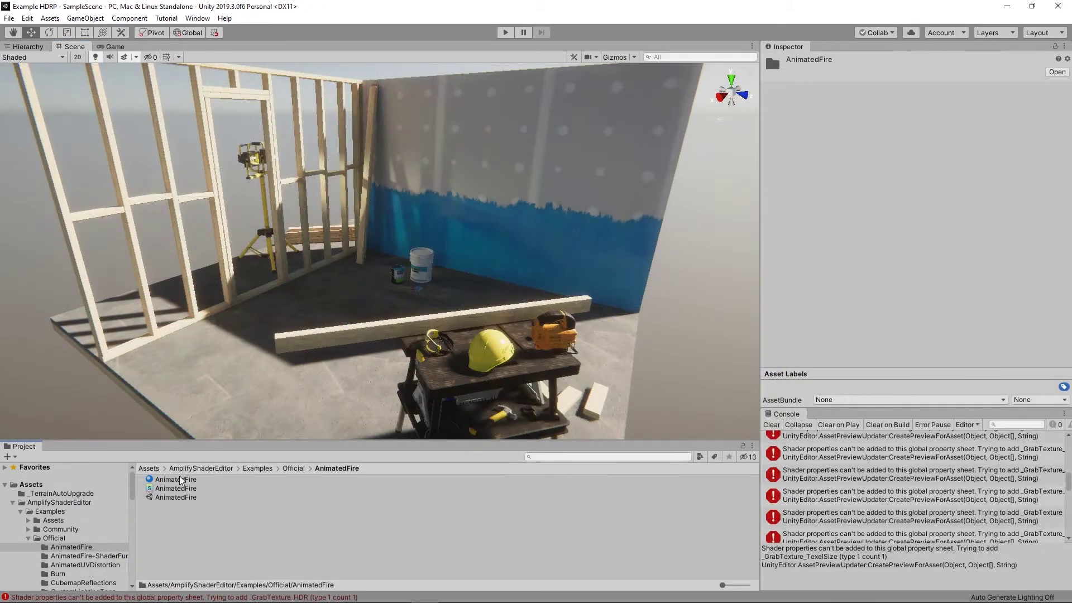
left_click(176, 498)
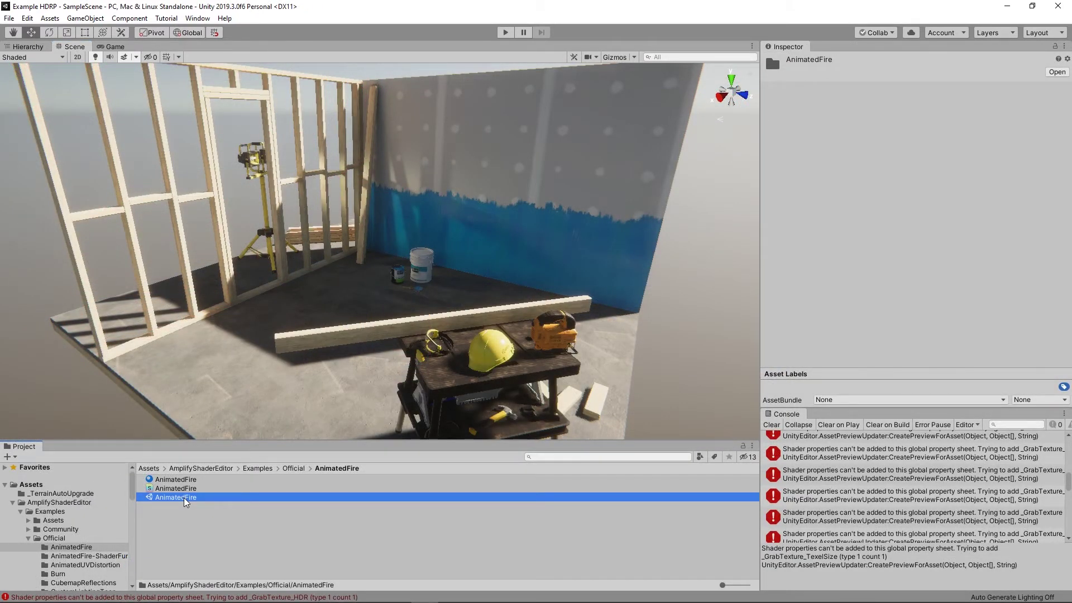
double_click(176, 497)
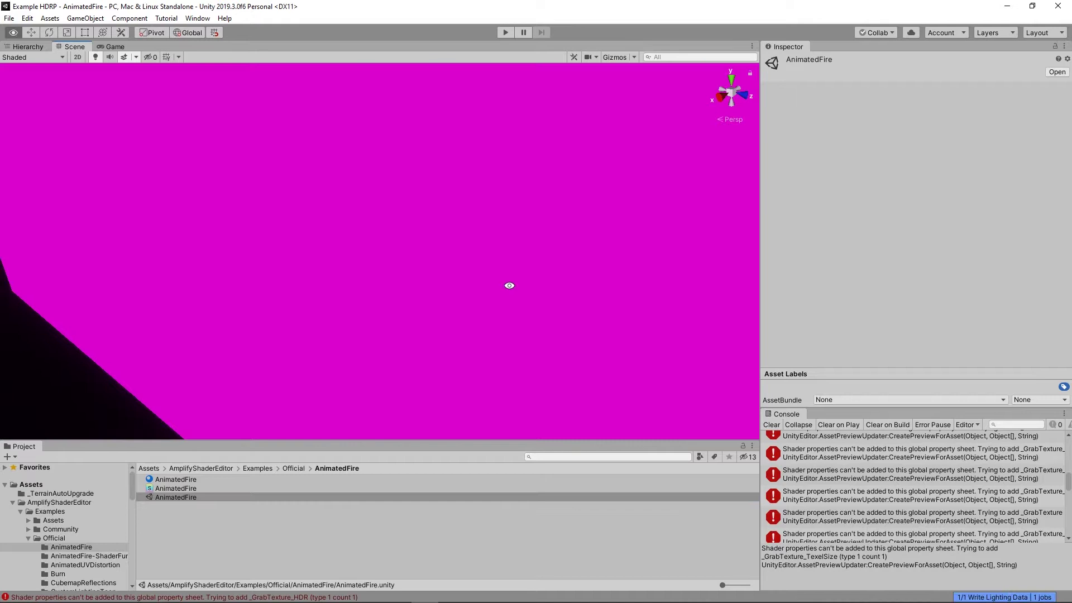
right_click_drag(510, 285, 447, 201)
scroll(447, 200, "up", 3)
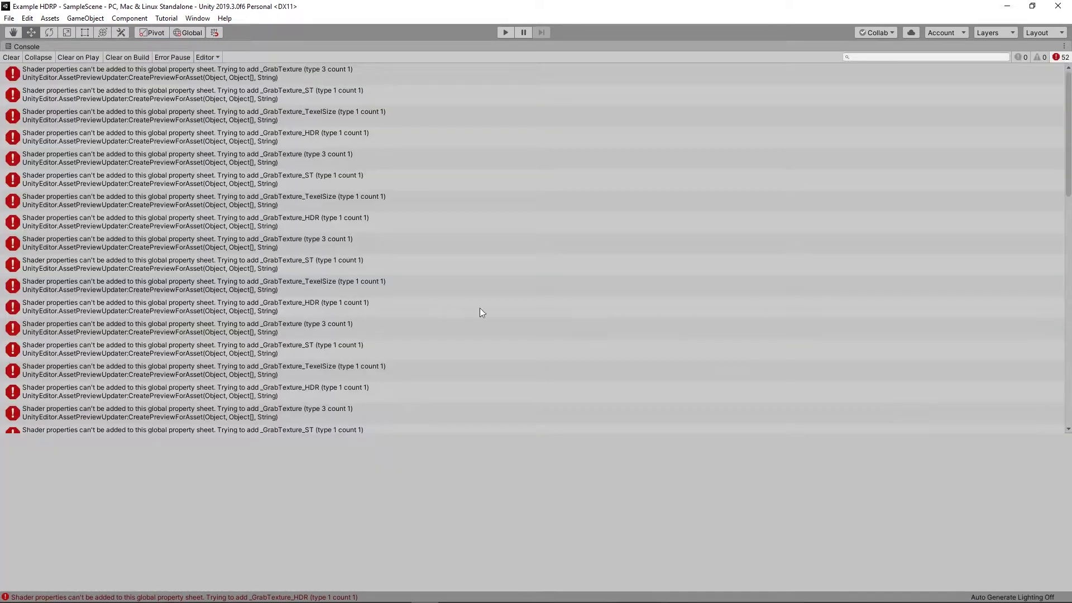
left_click(203, 202)
Step: Return to the samplescene and orbit around the workbench
scroll(223, 276, "down", 3)
scroll(223, 277, "down", 5)
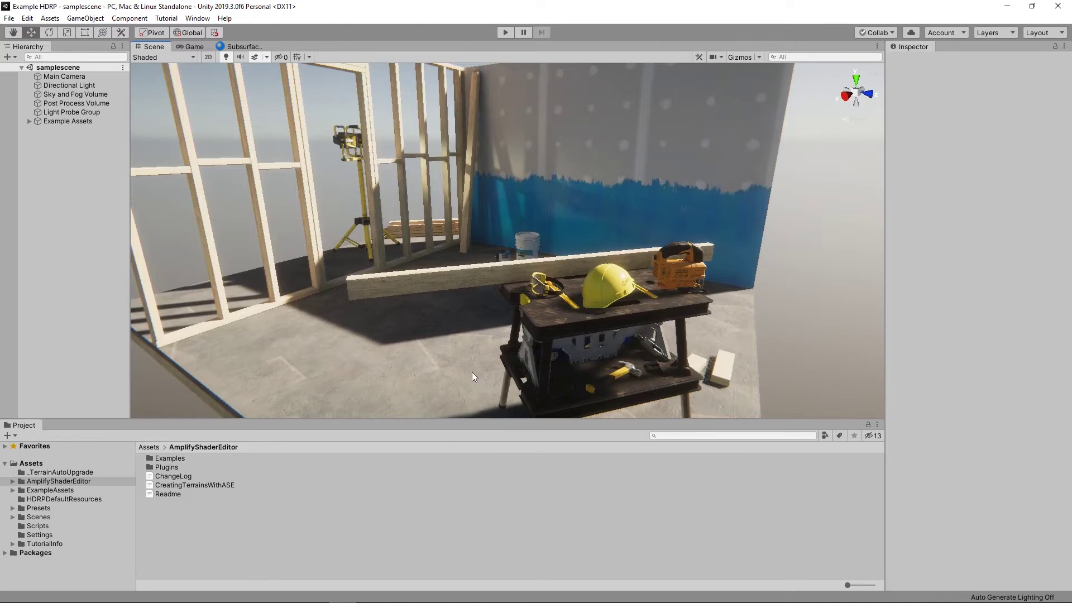
left_click_drag(471, 372, 509, 249, "alt")
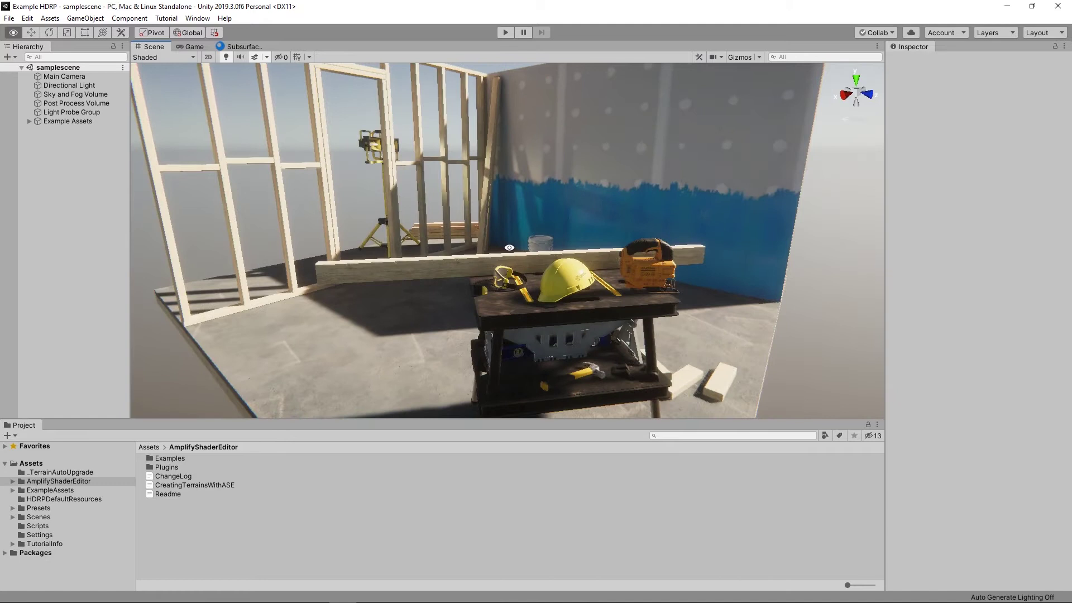
Step: Enlarge the Project panel and browse AmplifyShaderEditor > Plugins > EditorResources > Templates to select HDSRPTemplates
left_click_drag(374, 420, 385, 355)
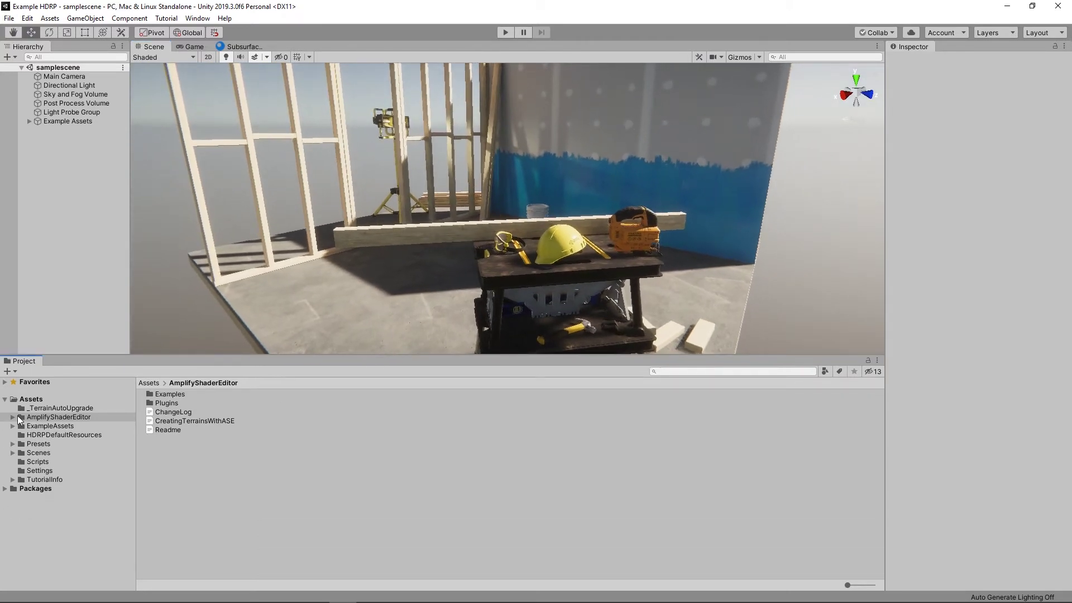
left_click(14, 417)
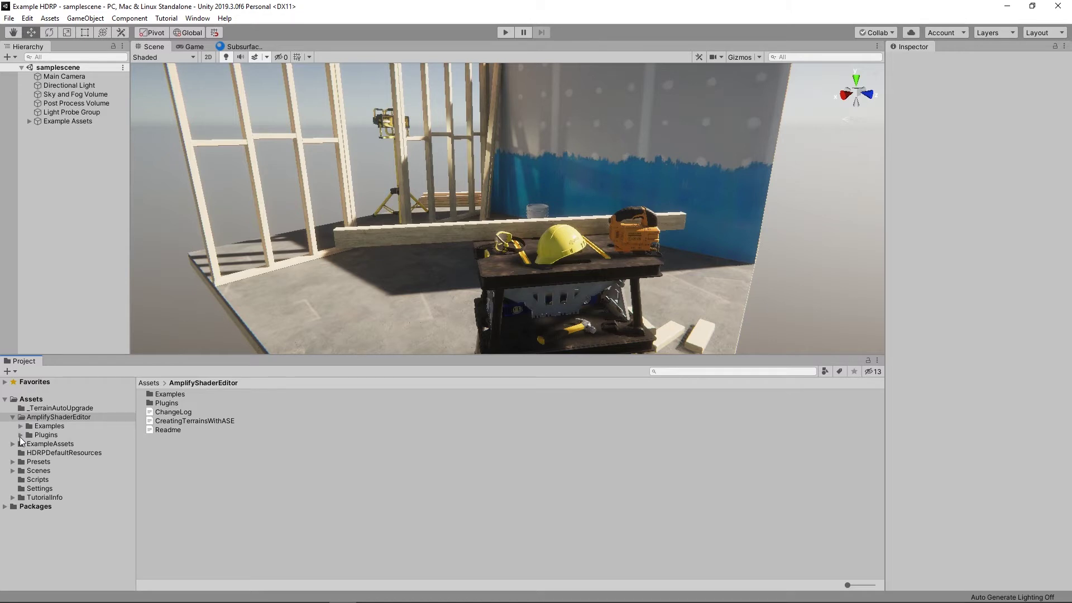
left_click(20, 434)
left_click(28, 453)
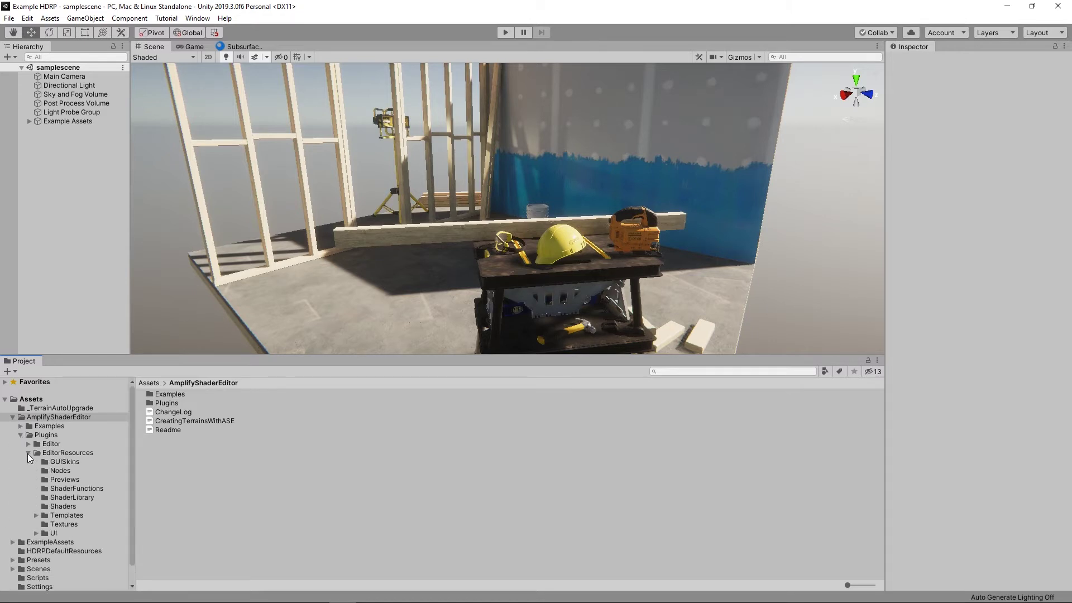
left_click(59, 516)
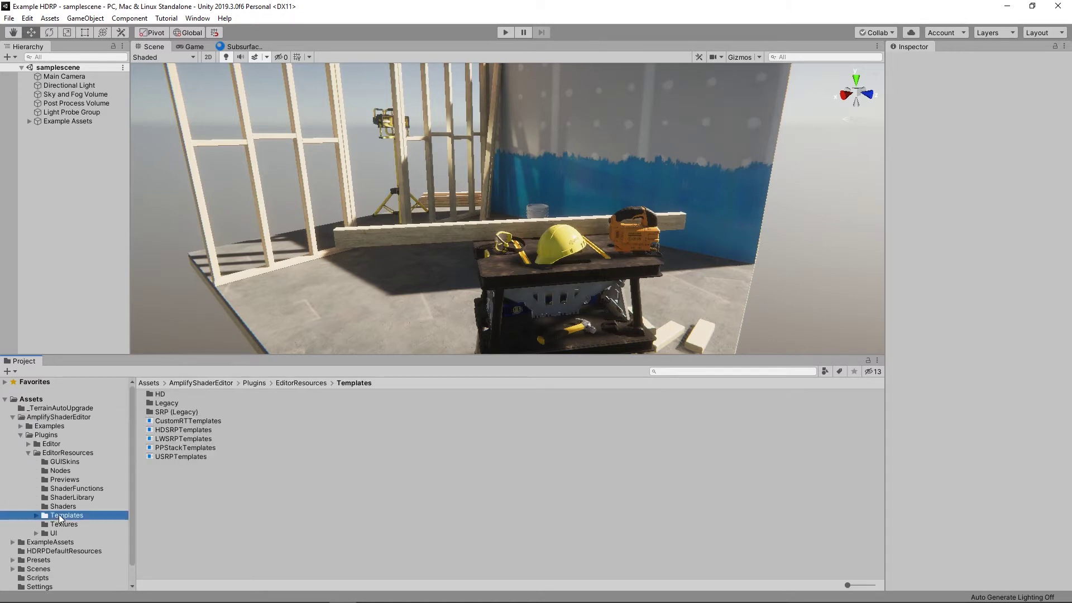
left_click(179, 429)
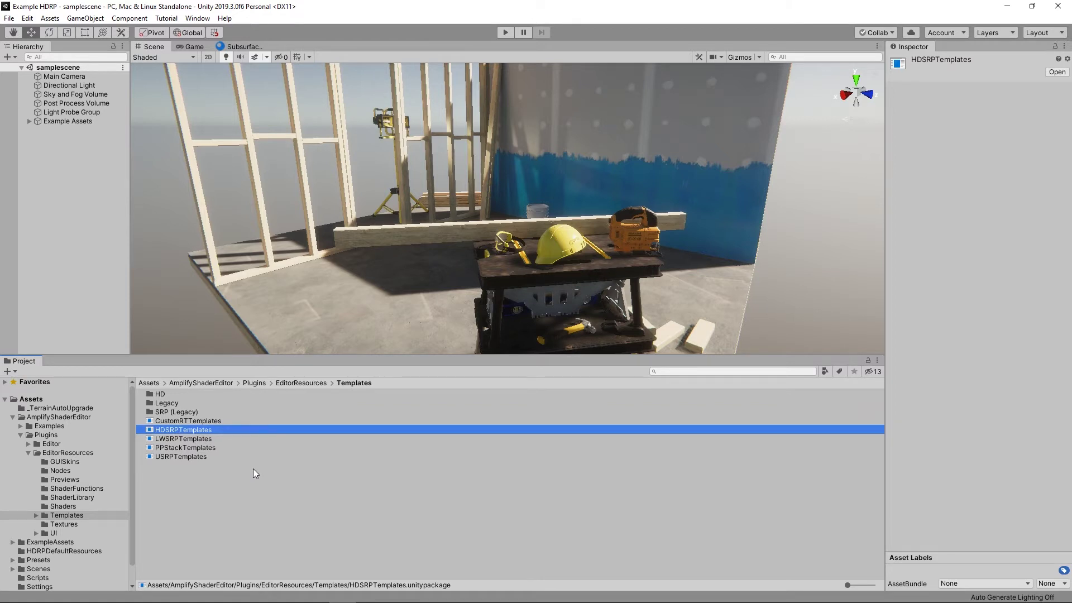
right_click(312, 456)
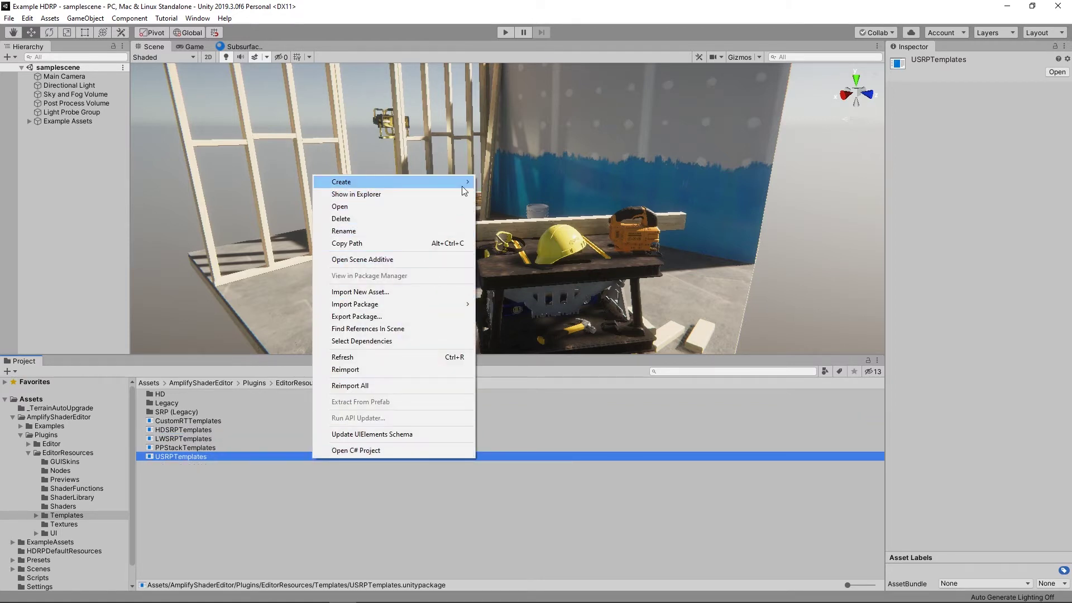
mouse_move(461, 186)
mouse_move(547, 131)
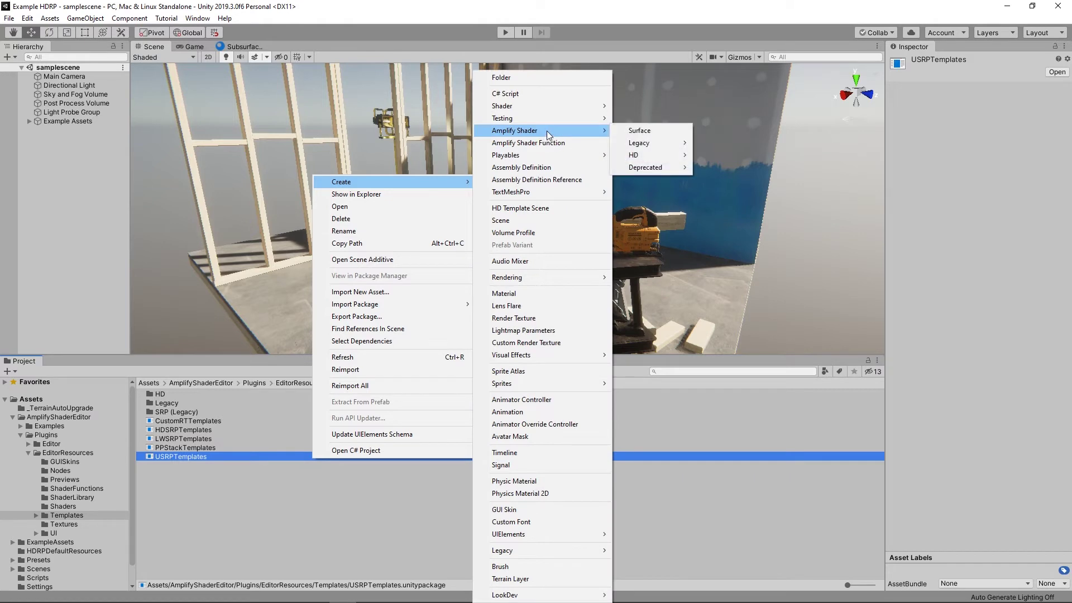
mouse_move(693, 159)
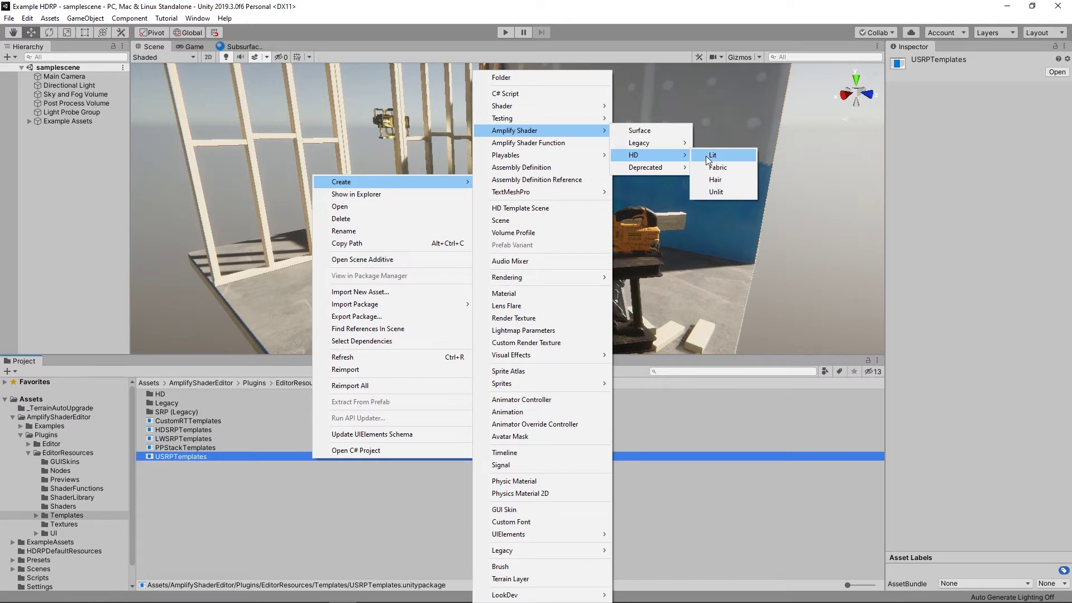
left_click(267, 524)
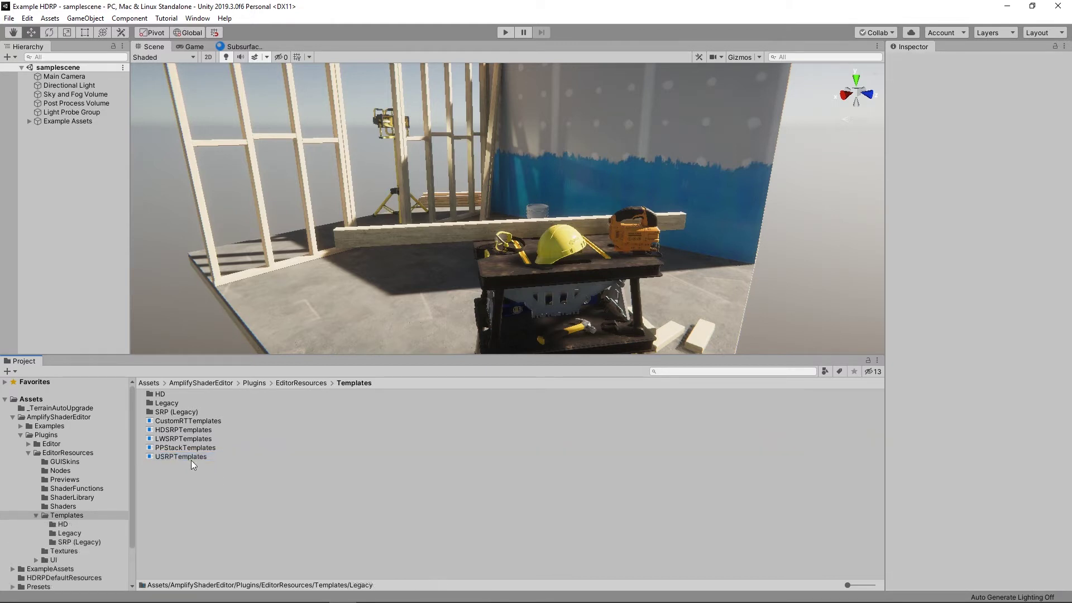
Step: Open the SRP (Legacy) folder and step through each of its legacy HDSRP and LWSRP template packages
double_click(164, 412)
left_click(241, 395)
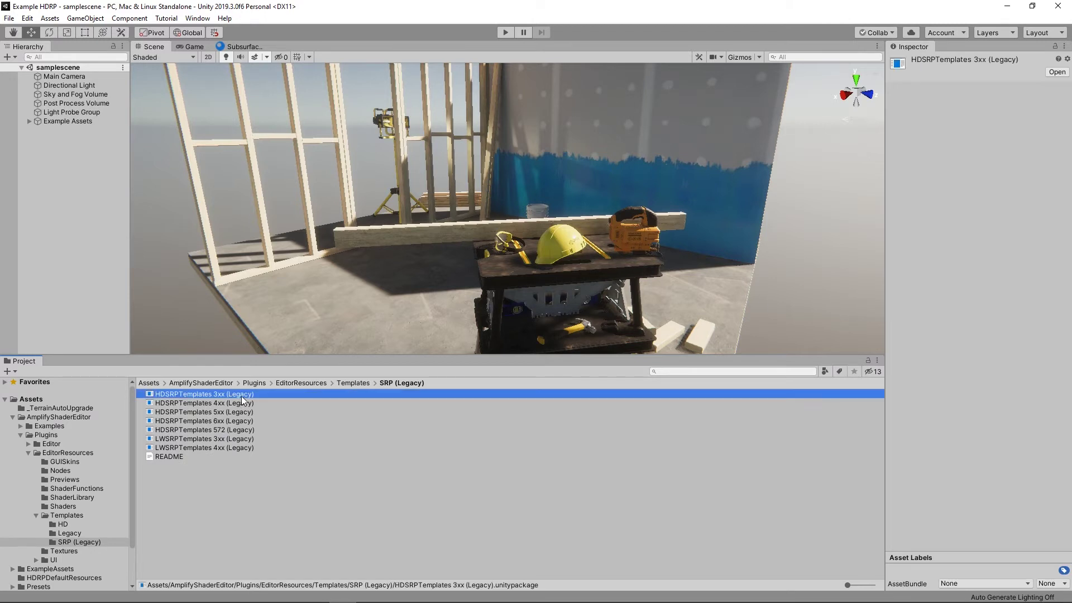
left_click(242, 403)
left_click(241, 412)
left_click(238, 420)
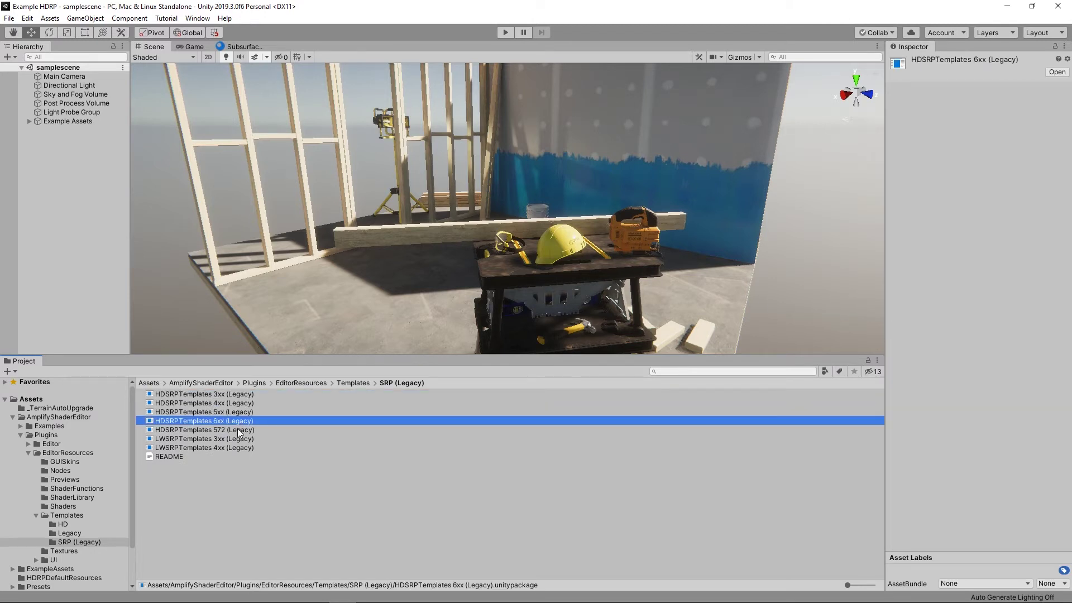
left_click(238, 430)
left_click(237, 438)
left_click(237, 448)
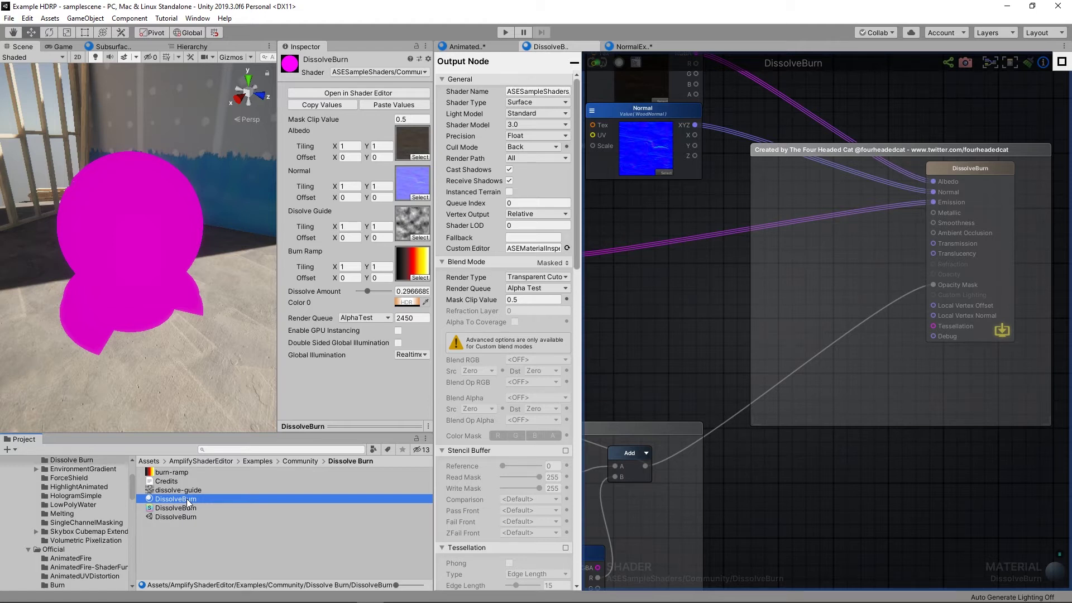
Step: Add a Float constant of 0.5 and switch the shader type to HD Lit
left_click(625, 321)
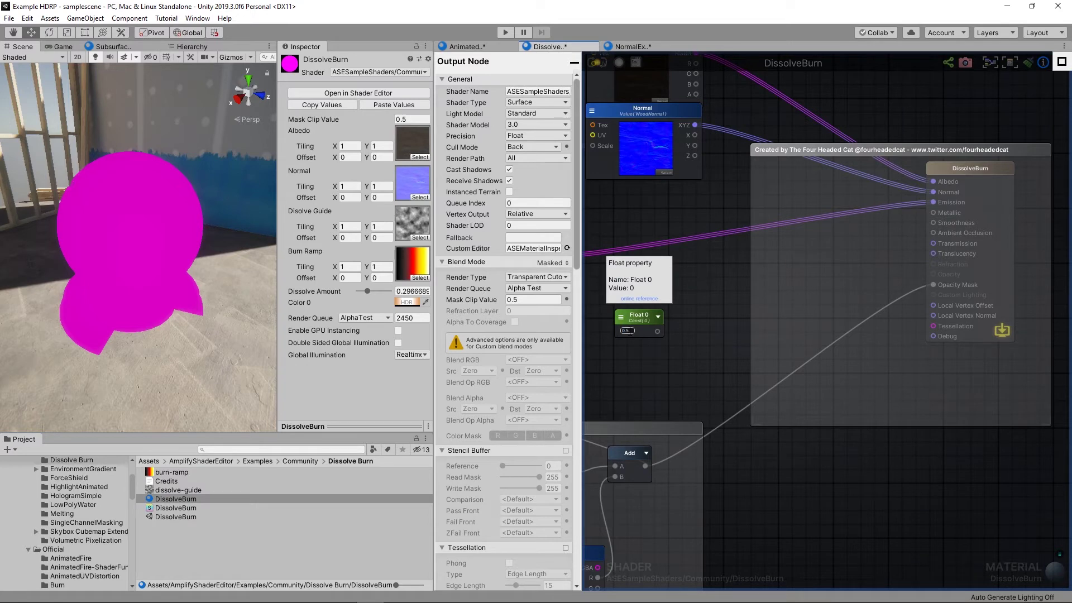
key("Return")
left_click(552, 102)
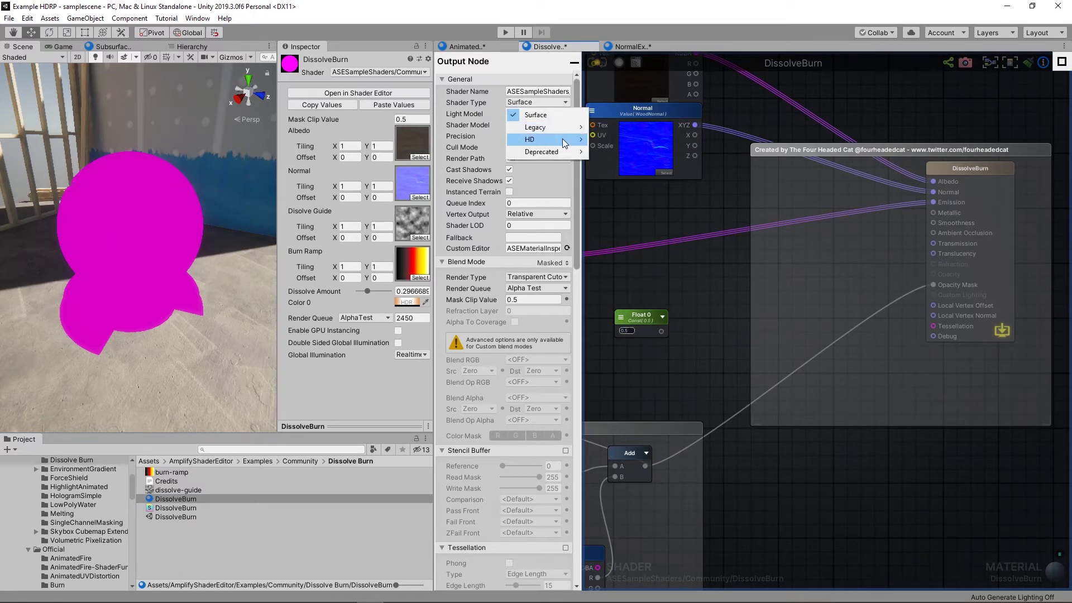
mouse_move(561, 138)
left_click(614, 139)
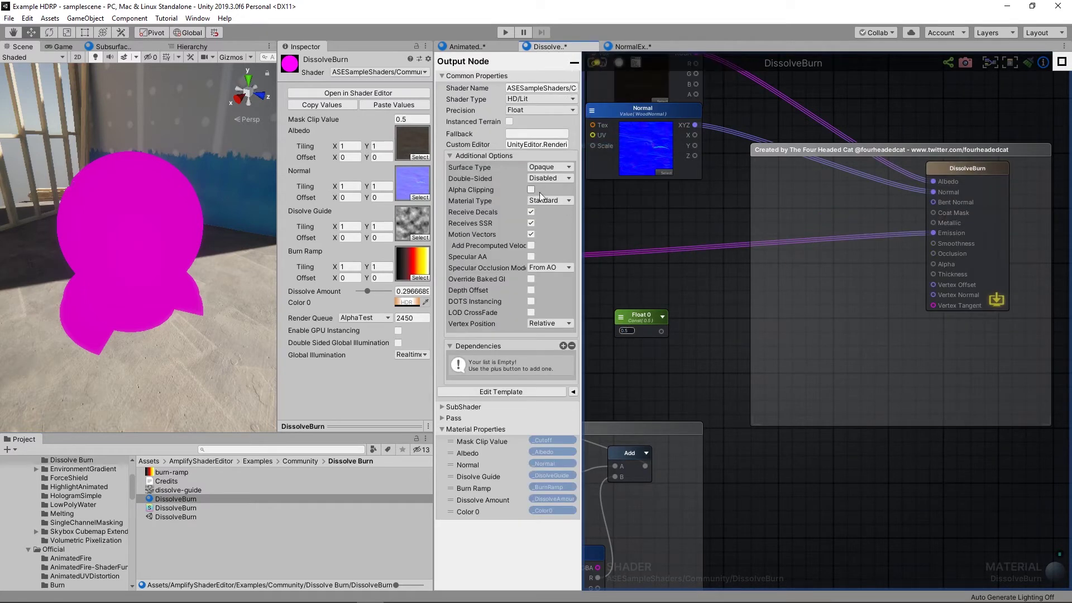
Step: Wire Add to Alpha and Float 0 to Alpha Clip Threshold, update, and lower Dissolve Amount to 0.01
left_click_drag(645, 466, 932, 264)
left_click_drag(651, 318, 887, 341)
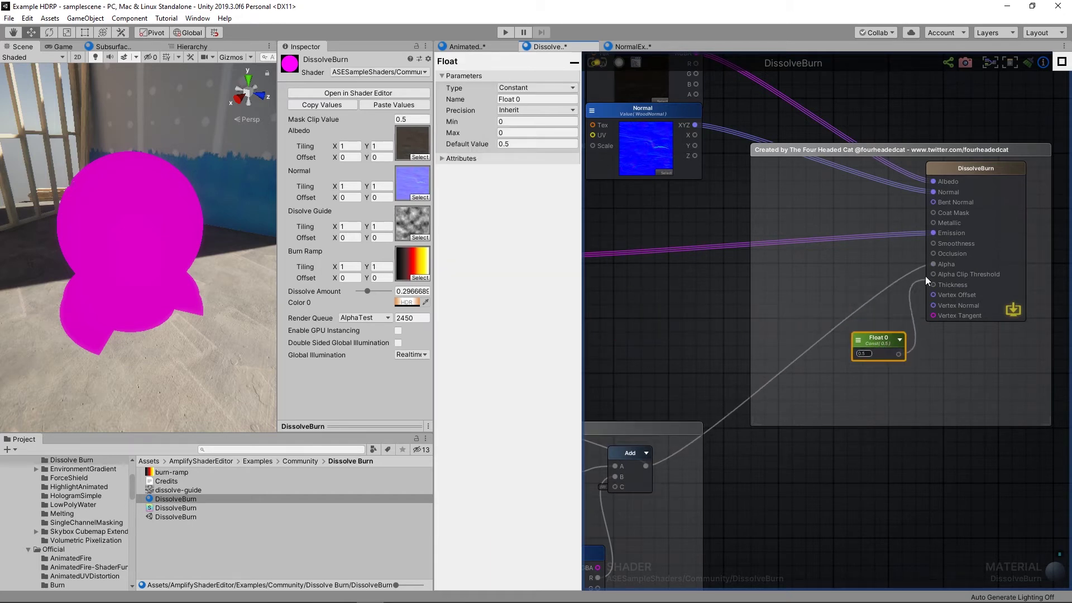
left_click_drag(926, 276, 932, 274)
left_click(595, 59)
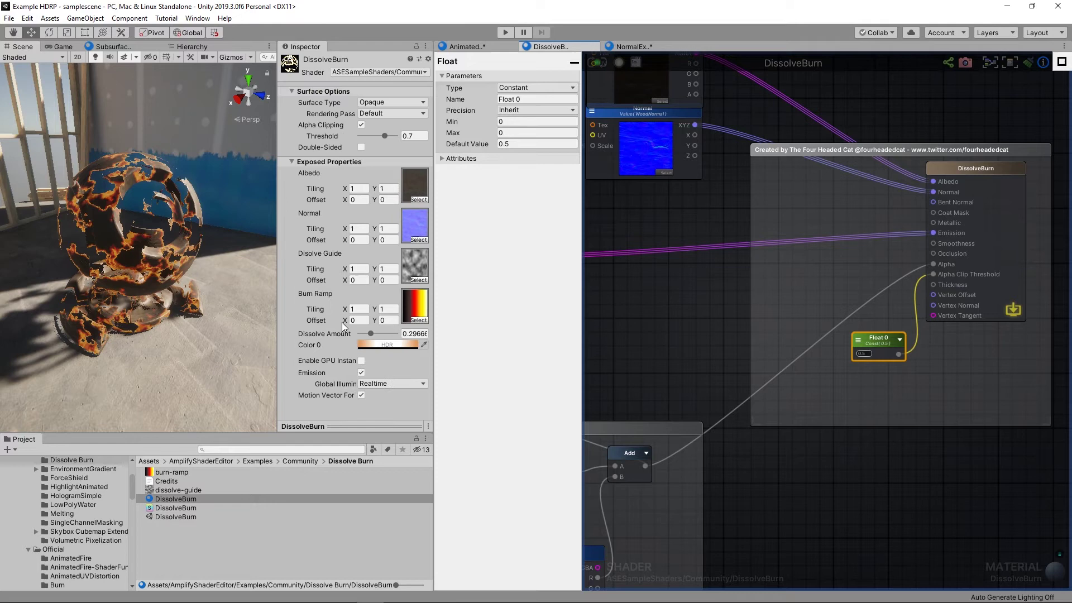
mouse_move(372, 334)
left_mouse_down()
mouse_move(360, 334)
mouse_move(396, 334)
mouse_move(362, 334)
left_mouse_up()
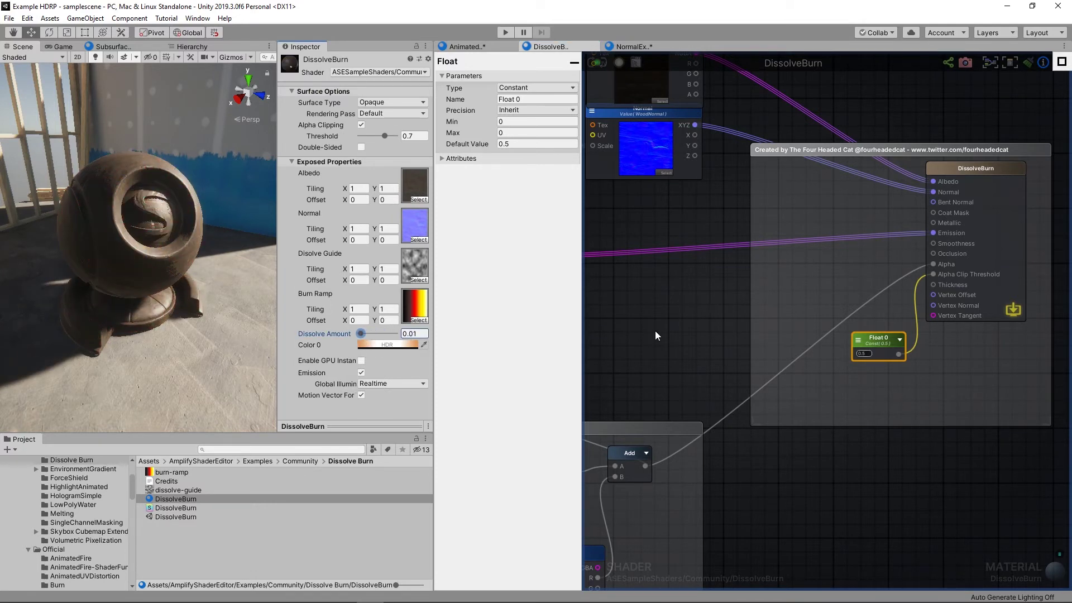
Step: Select all the nodes in the NormalExtrusion shader graph for copying
left_click(634, 48)
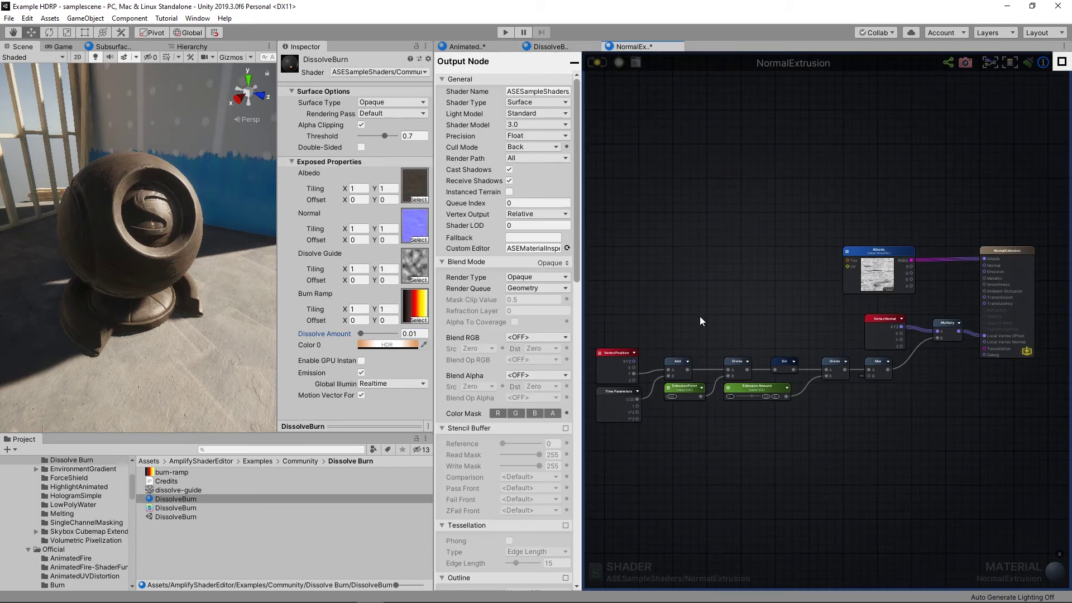
middle_click_drag(701, 320, 725, 199)
left_click_drag(986, 369, 614, 195)
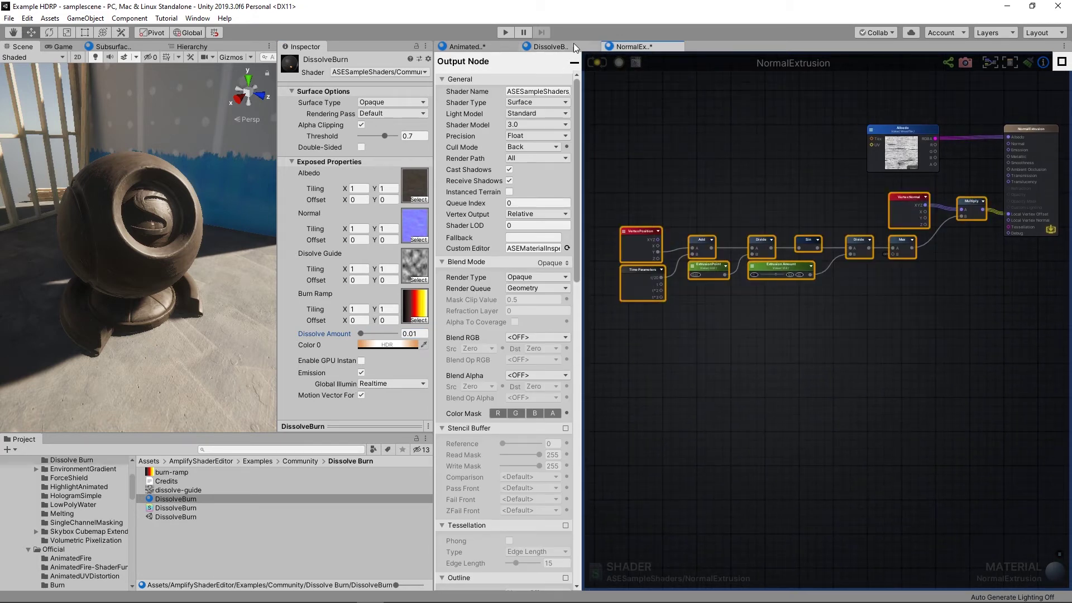
Step: Paste the extrusion nodes into DissolveBurn, wire them to Vertex Offset, and raise Extrusion Amount to about 7.36
left_click(550, 46)
key("ctrl+v")
scroll(993, 349, "up", 3)
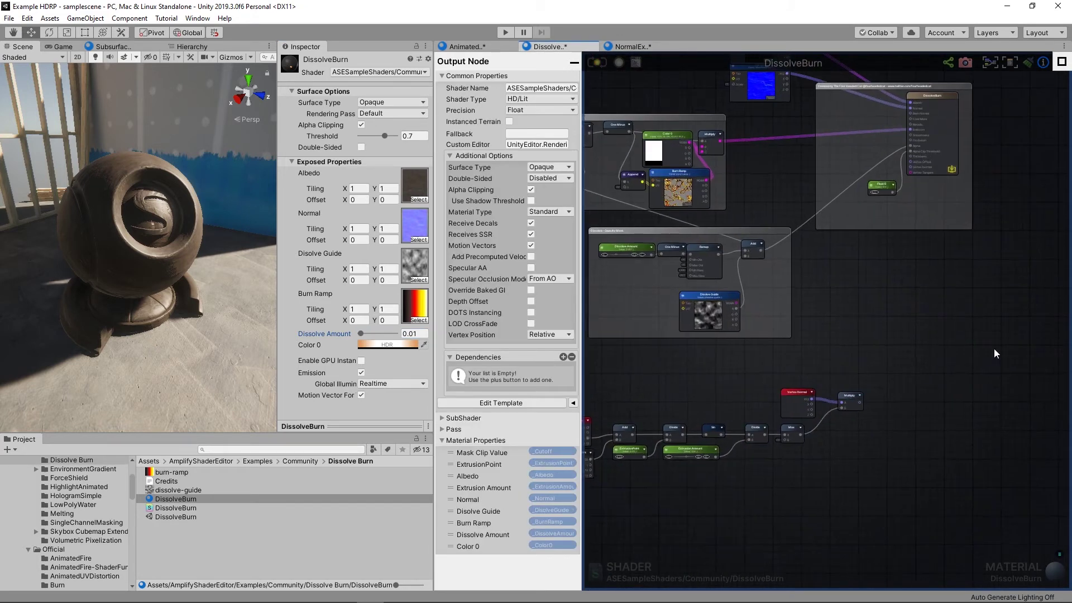
left_click_drag(854, 373, 898, 133)
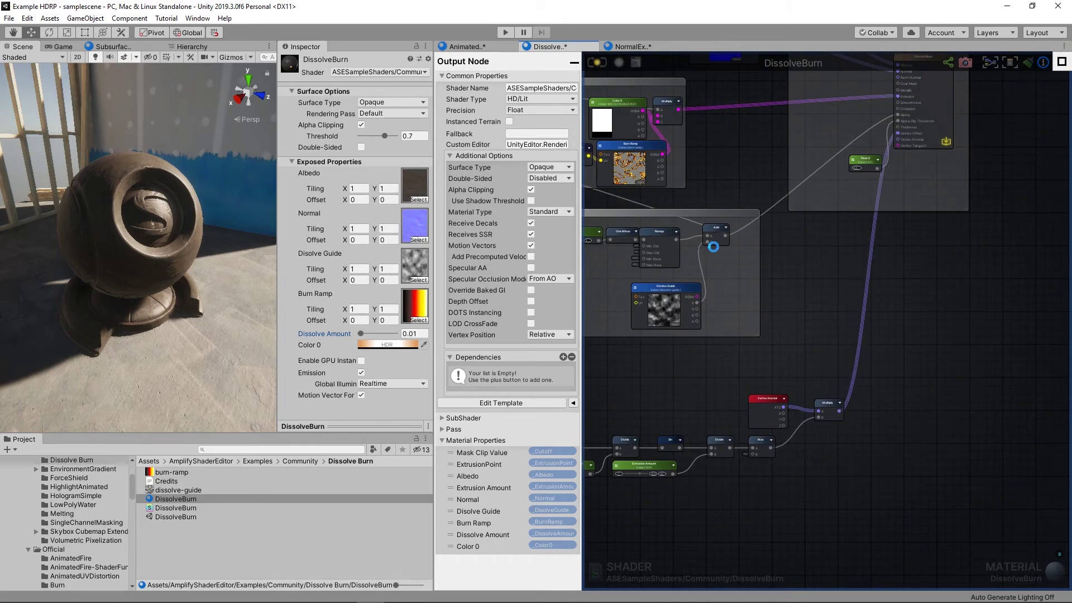
scroll(713, 247, "up", 5)
mouse_move(792, 351)
left_mouse_down()
mouse_move(815, 350)
mouse_move(789, 349)
left_mouse_up()
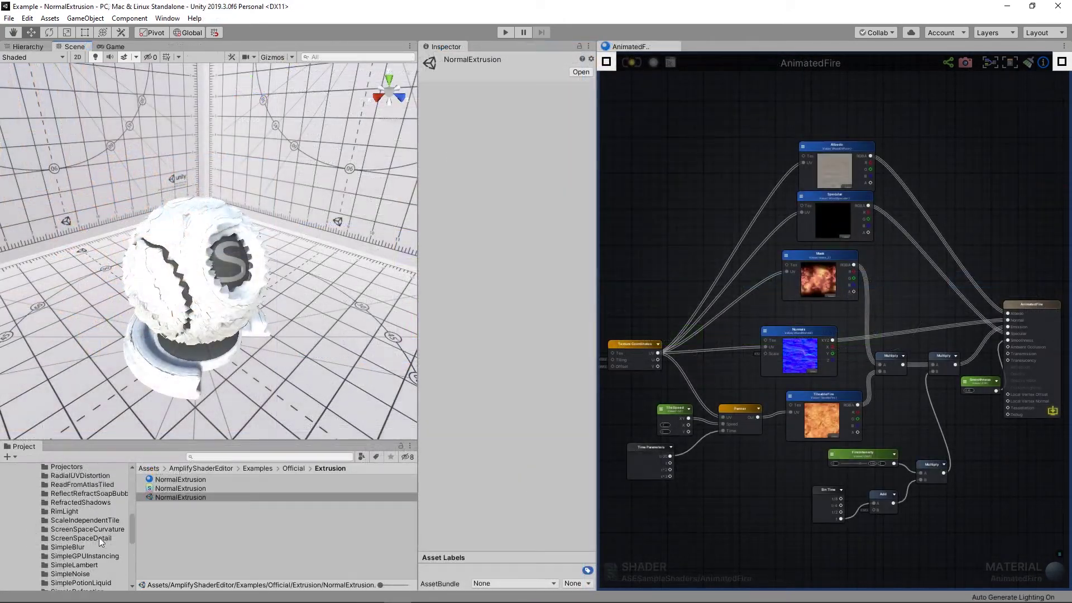
scroll(99, 537, "down", 3)
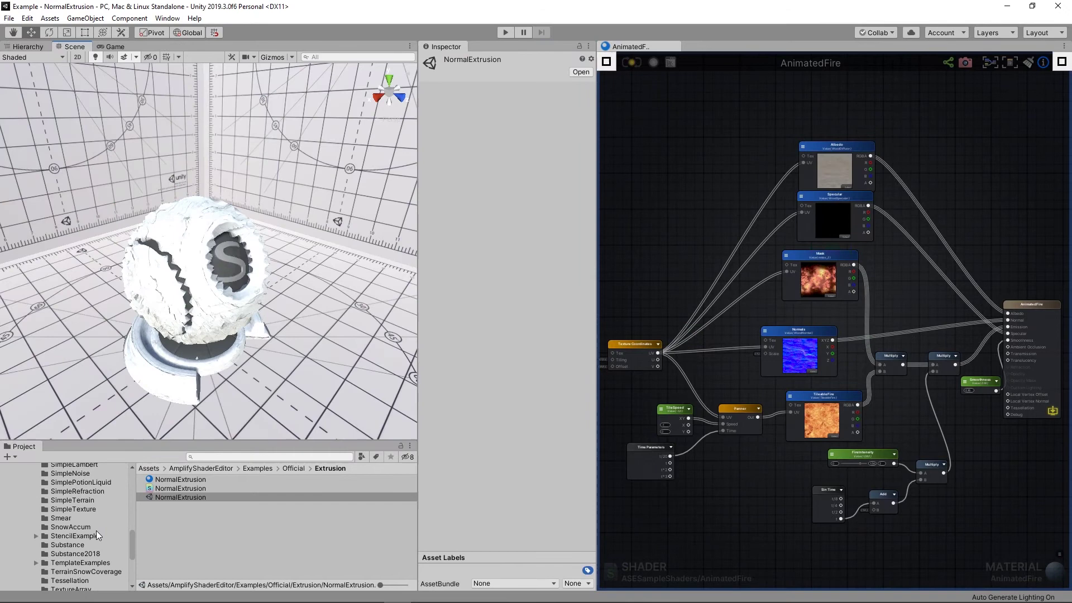
Step: Load the SnowAccum sample scene and inspect its SnowAccum material, whose SnowAmount is 0.95
left_click(84, 527)
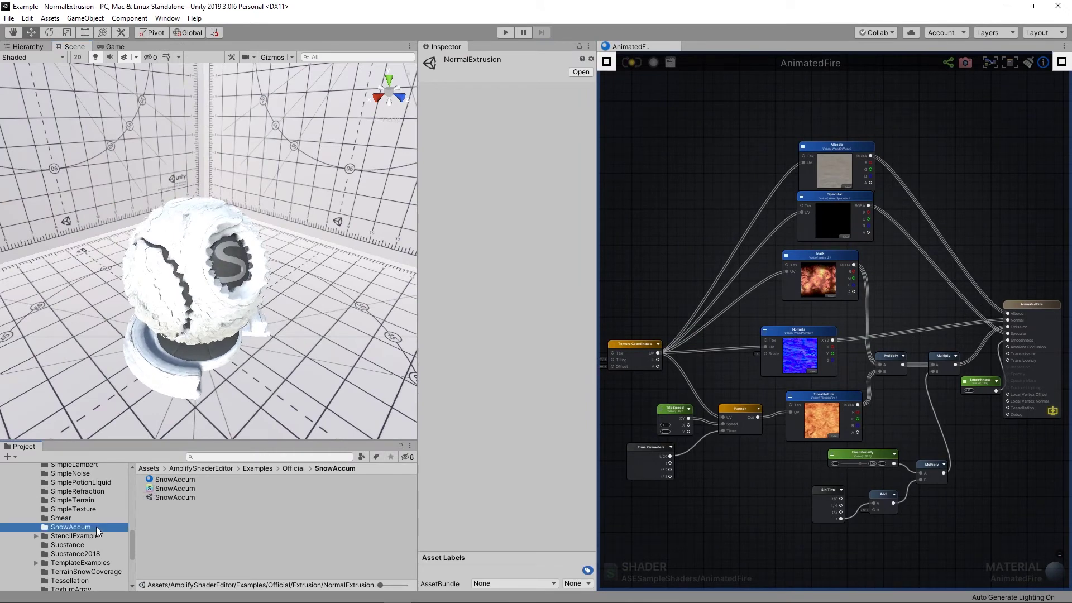
double_click(164, 494)
left_click(171, 481)
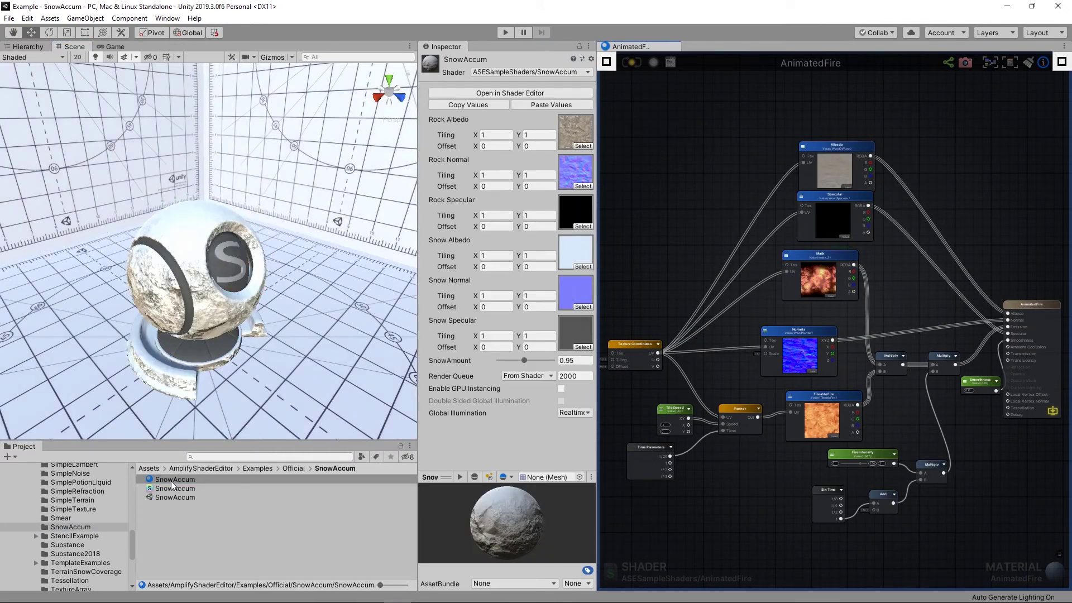